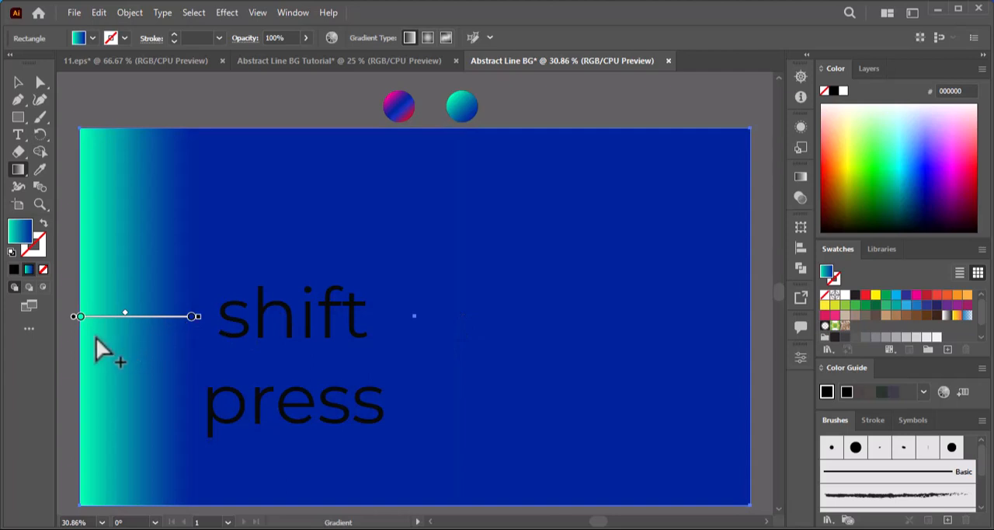
# Stretch the background rectangle's horizontal green-to-blue gradient from its left edge to about two fifths of its width, and lock the rectangle.
pyautogui.moveTo(323, 342); pyautogui.dragTo(323, 342)
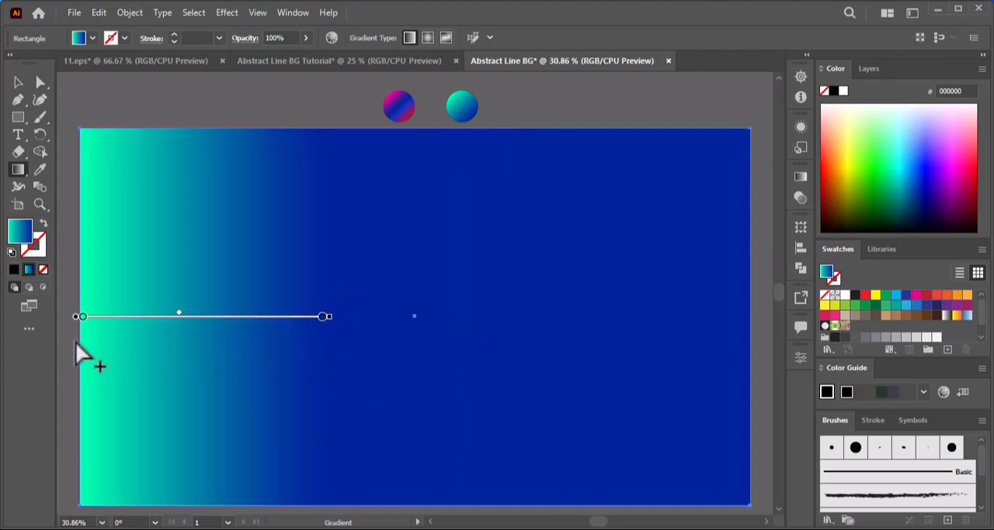
pyautogui.moveTo(77, 333); pyautogui.dragTo(364, 353)
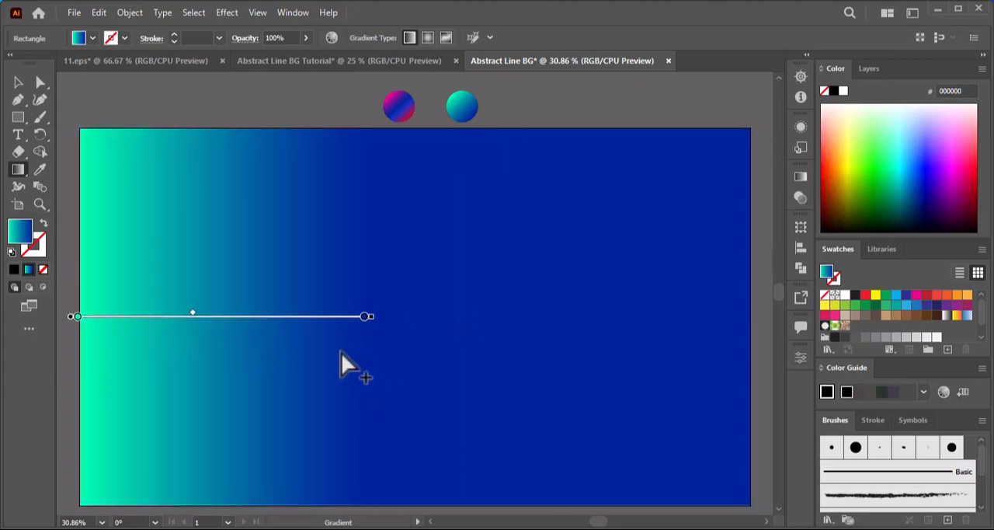
pyautogui.click(17, 82)
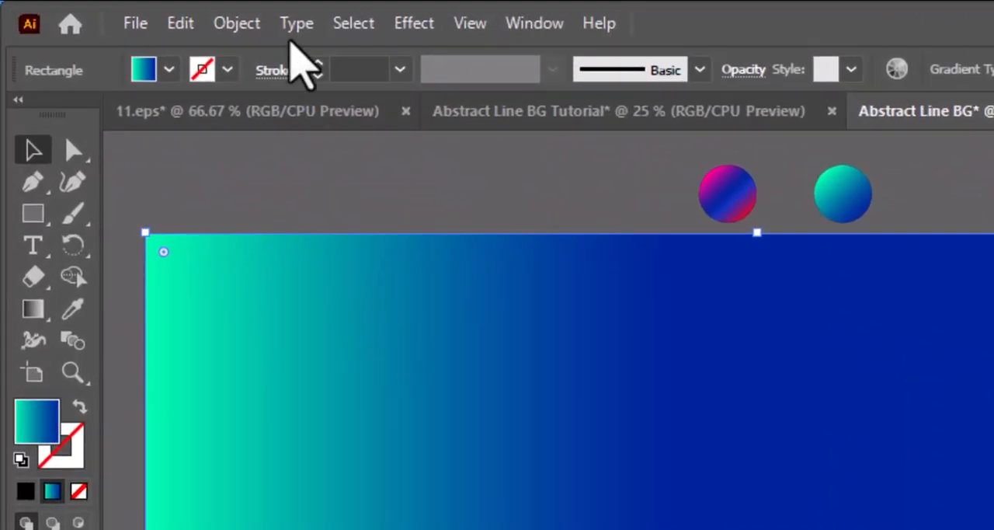
pyautogui.click(238, 23)
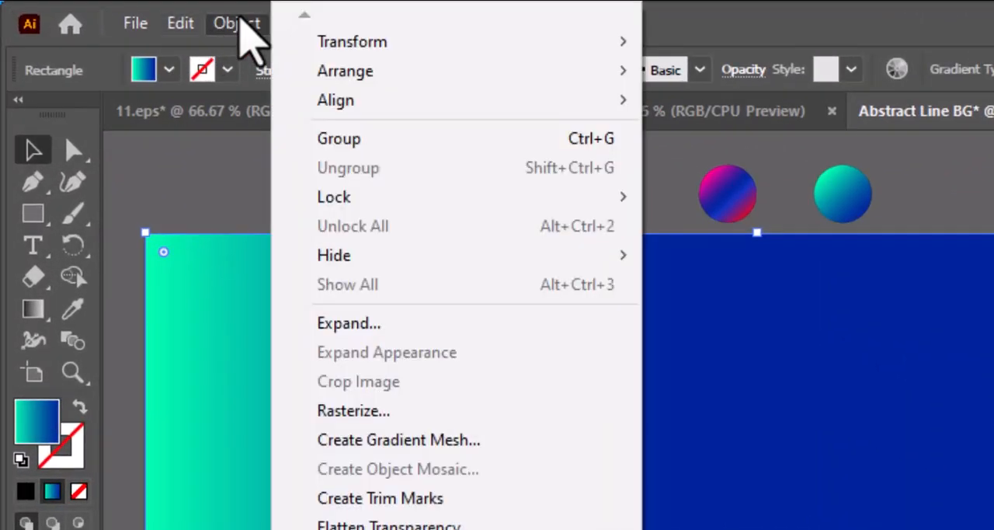
pyautogui.moveTo(330, 198)
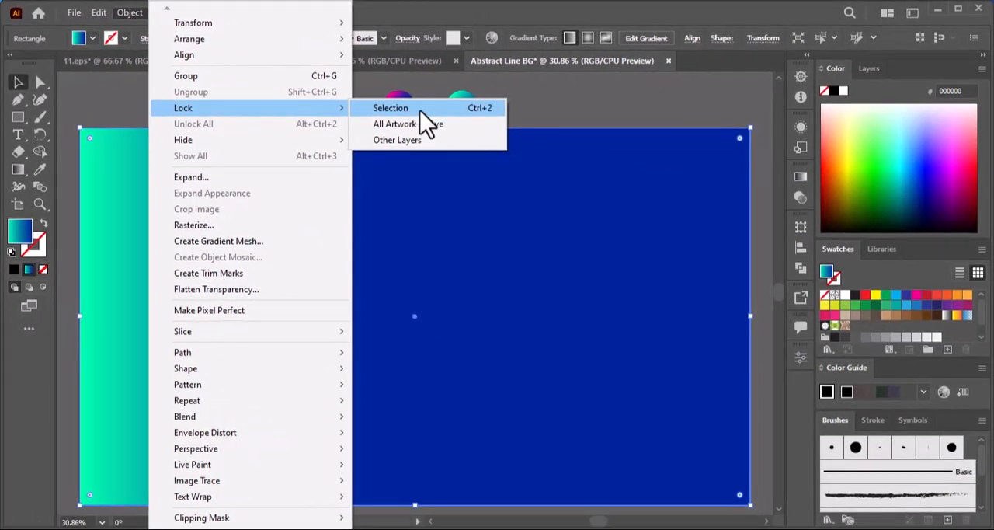
pyautogui.click(441, 111)
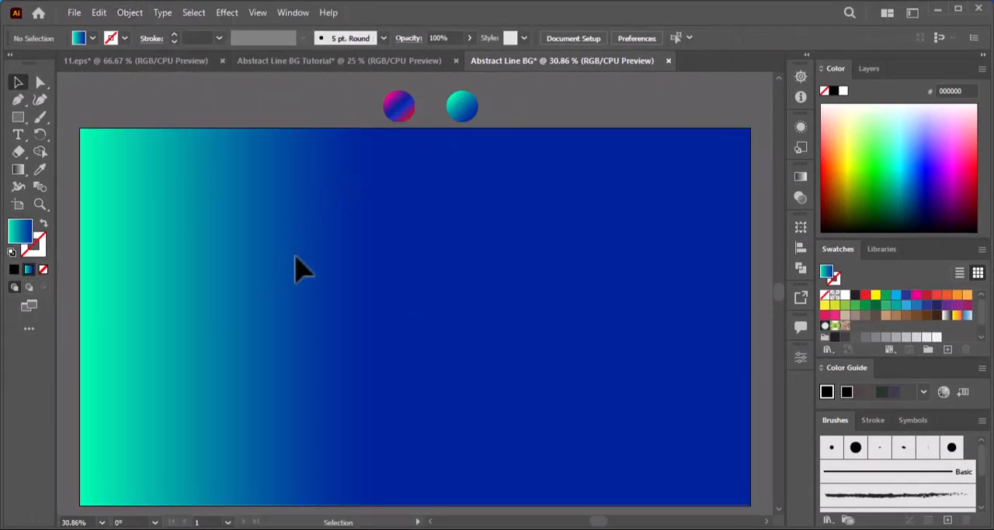
# Select the pink, blue and red circle above the artboard and examine the colour values of its four gradient stops.
pyautogui.click(400, 115)
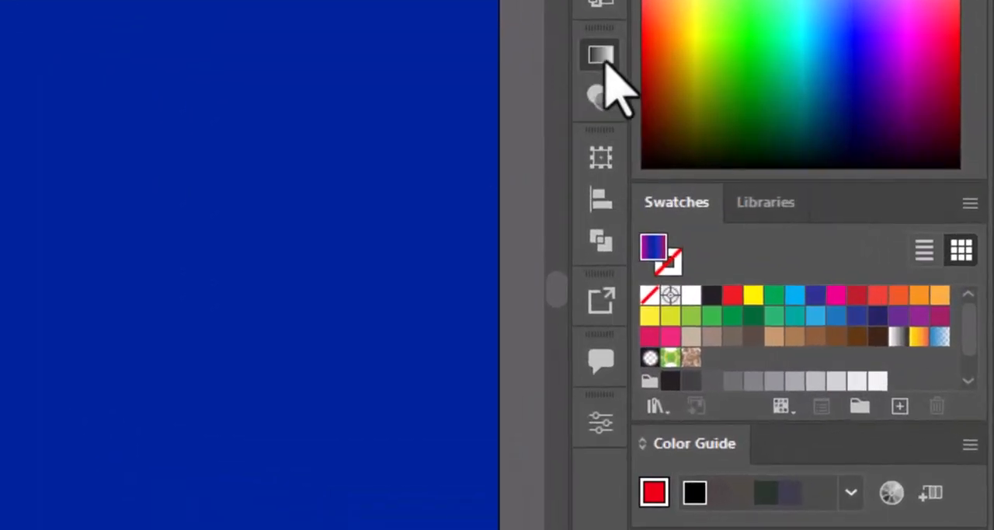
pyautogui.click(765, 154)
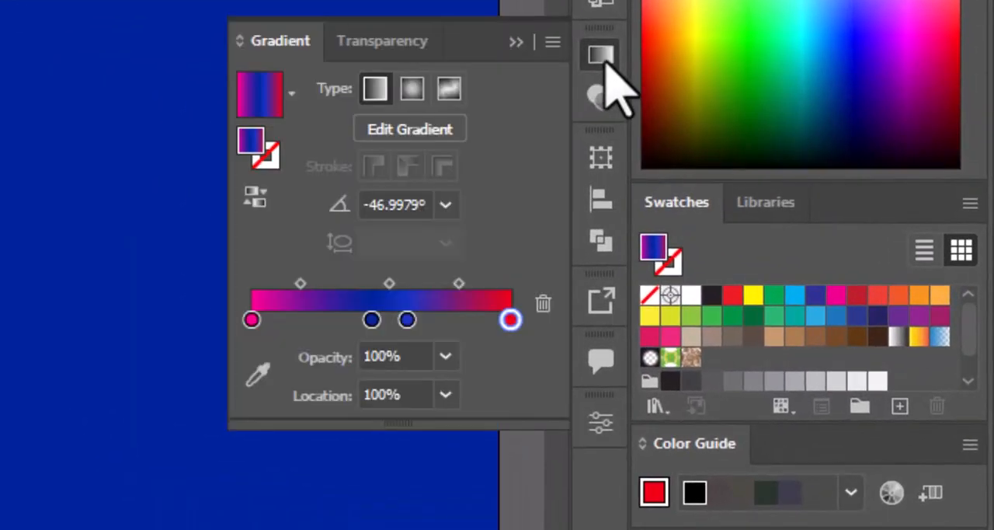
pyautogui.doubleClick(510, 310)
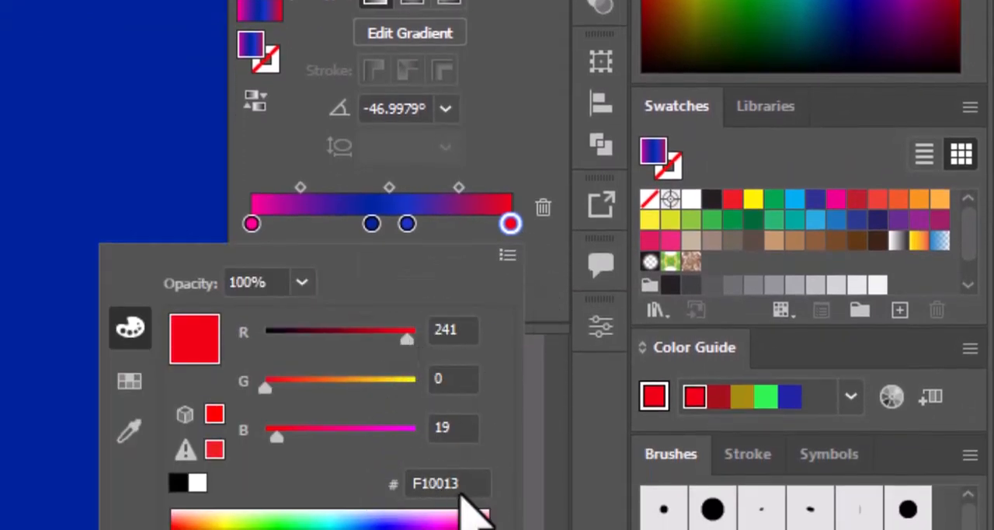
pyautogui.click(407, 224)
pyautogui.doubleClick(407, 224)
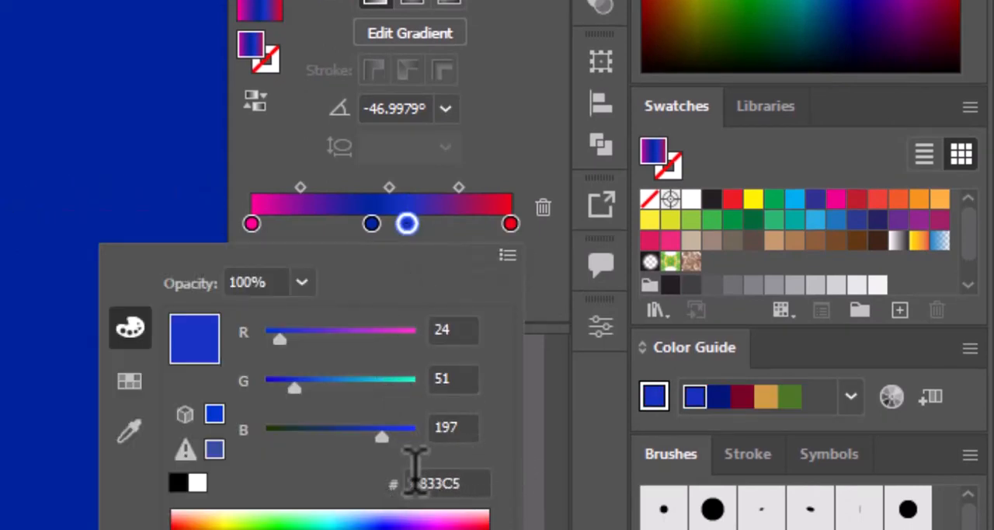
pyautogui.click(371, 224)
pyautogui.doubleClick(371, 224)
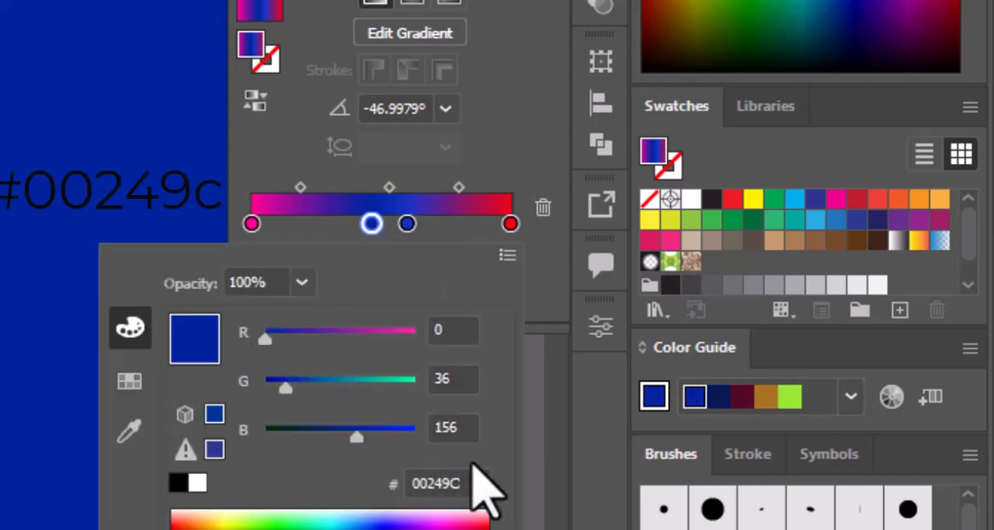
pyautogui.click(251, 224)
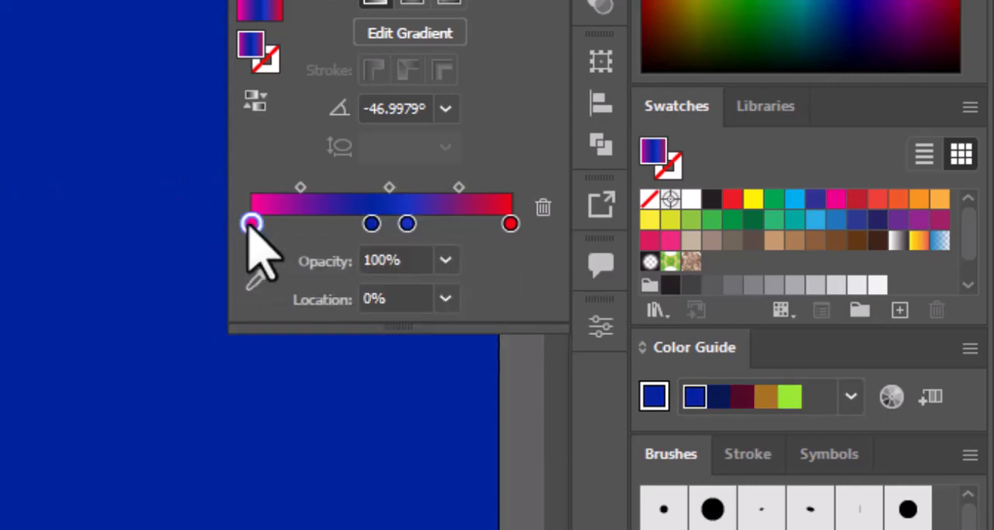
pyautogui.doubleClick(251, 224)
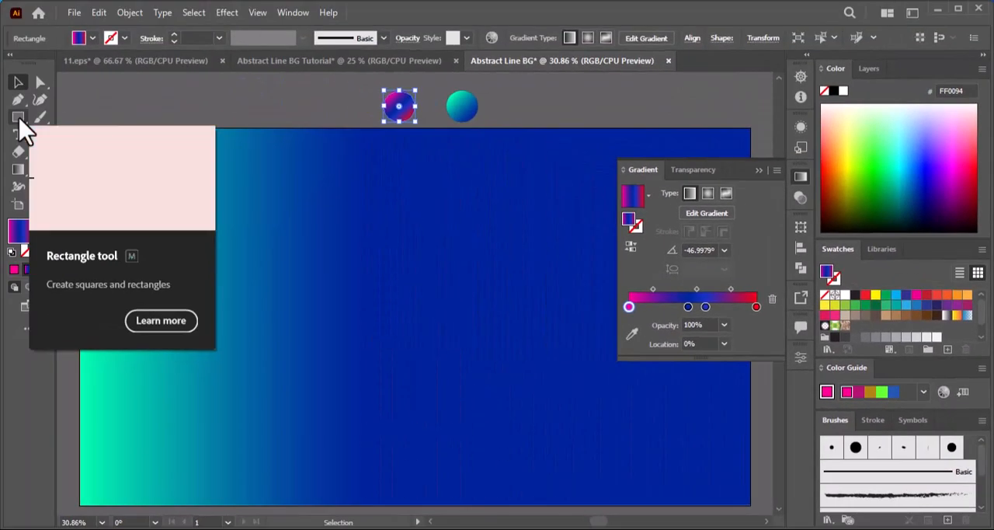
# Draw a short horizontal line near the middle of the background with the Line Segment tool.
pyautogui.click(18, 118)
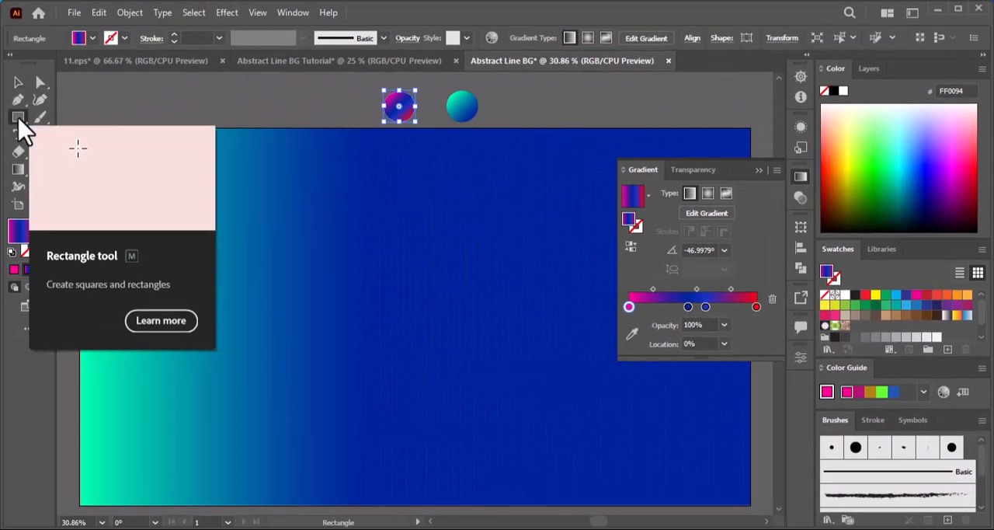
pyautogui.moveTo(19, 121); pyautogui.dragTo(51, 188)
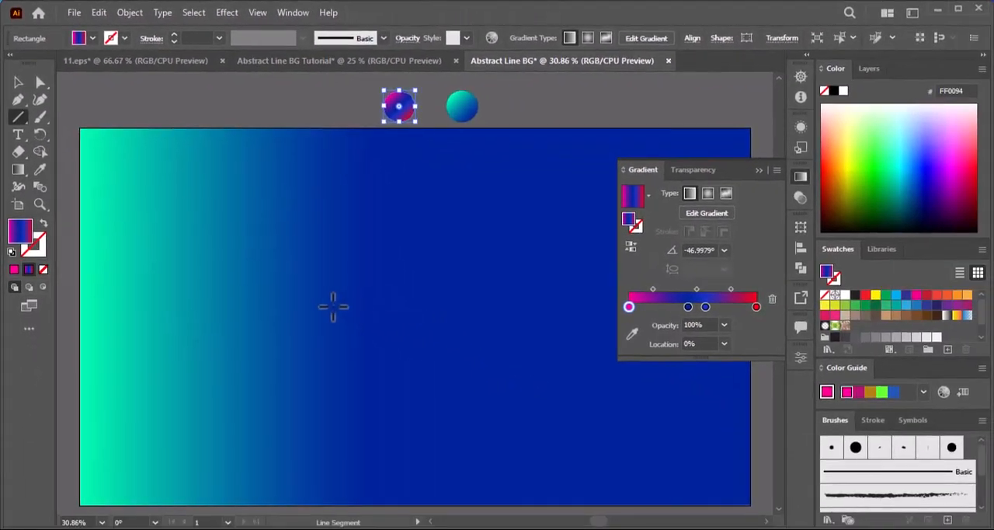
pyautogui.moveTo(344, 307); pyautogui.dragTo(395, 306)
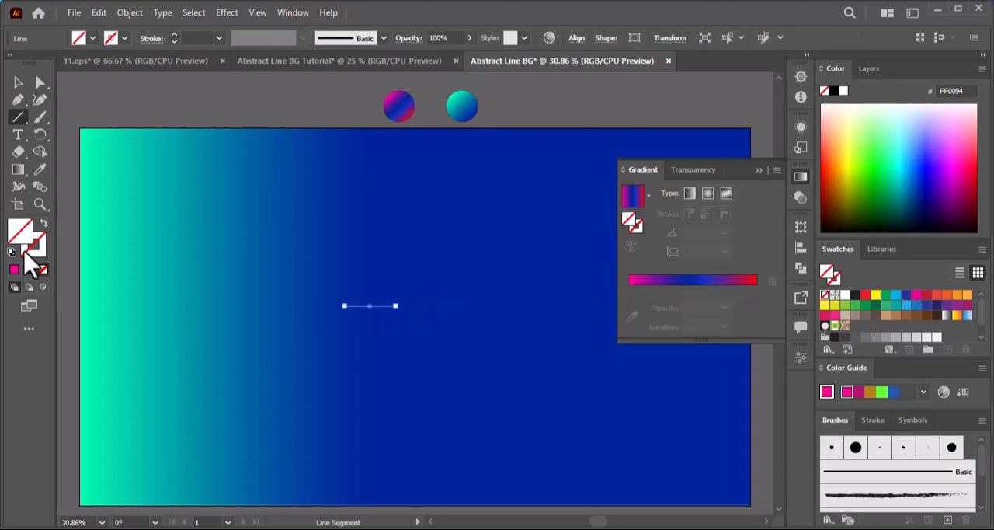
# Apply the pink, blue and red gradient to the line's stroke and set the stroke weight to 8 pt.
pyautogui.click(17, 82)
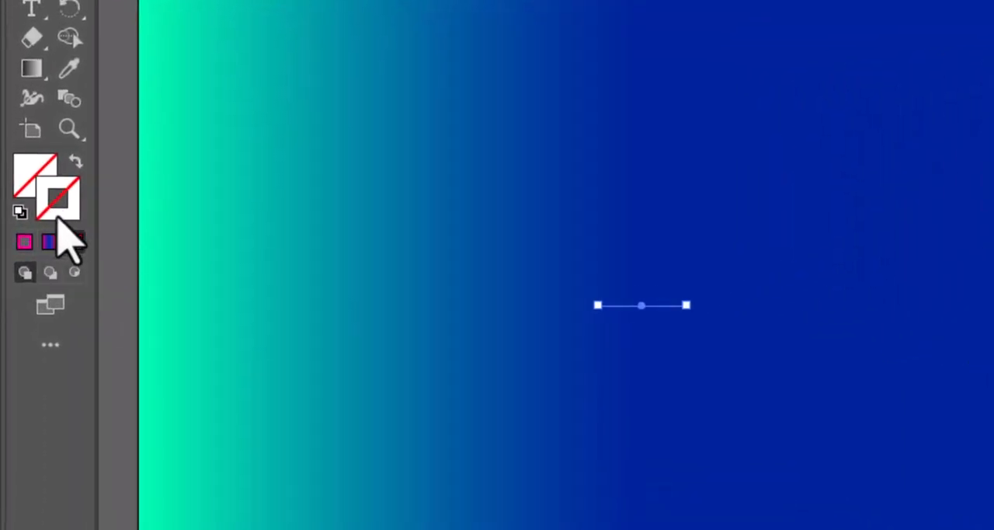
pyautogui.click(49, 242)
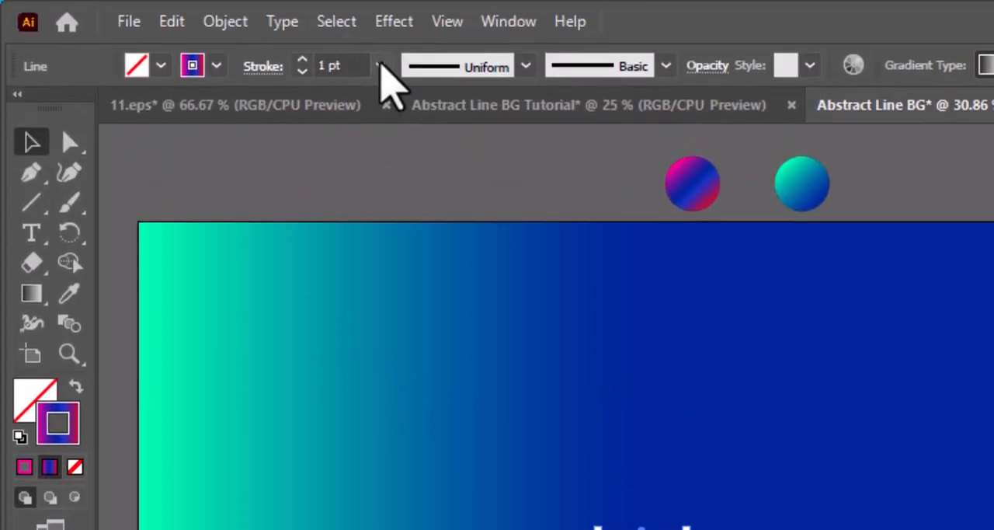
pyautogui.click(381, 65)
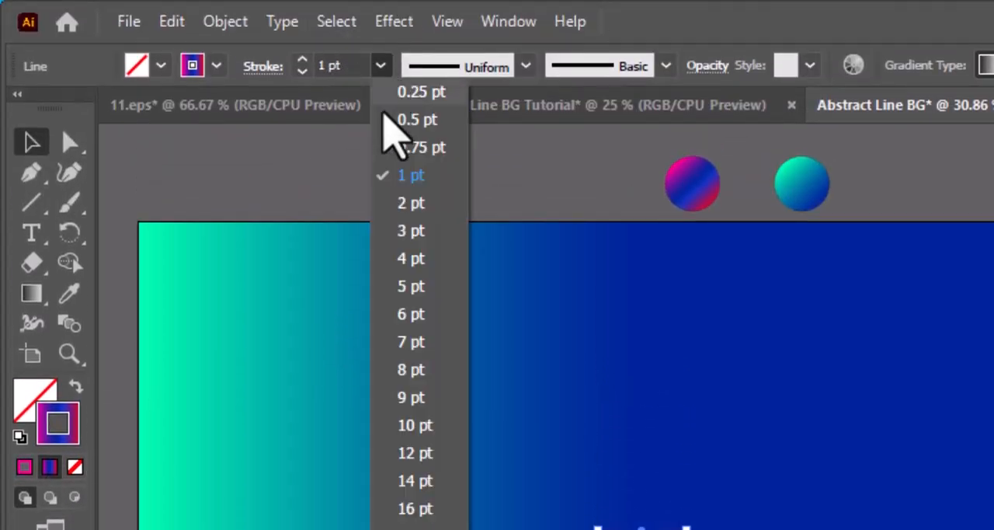
pyautogui.click(404, 378)
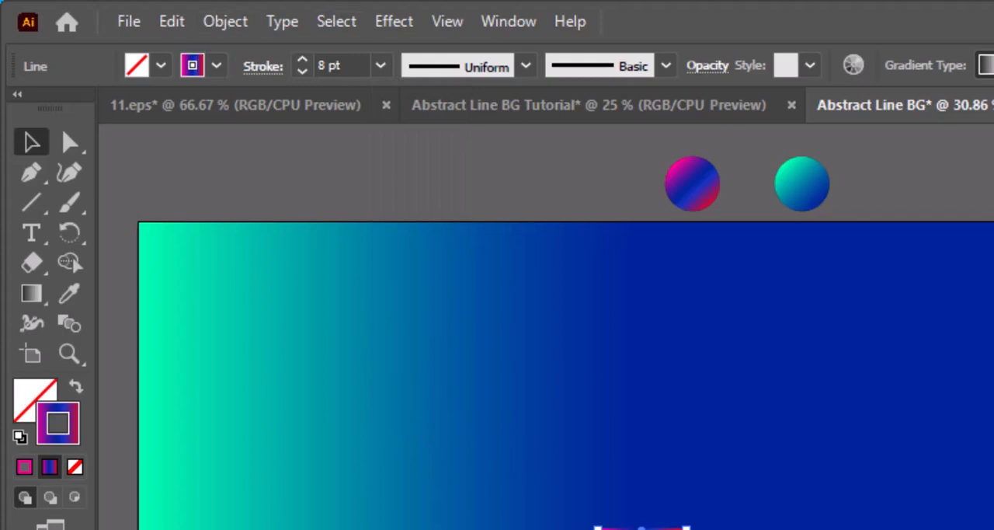
# Give the gradient line's stroke round caps.
pyautogui.scroll(4, 638, 525)
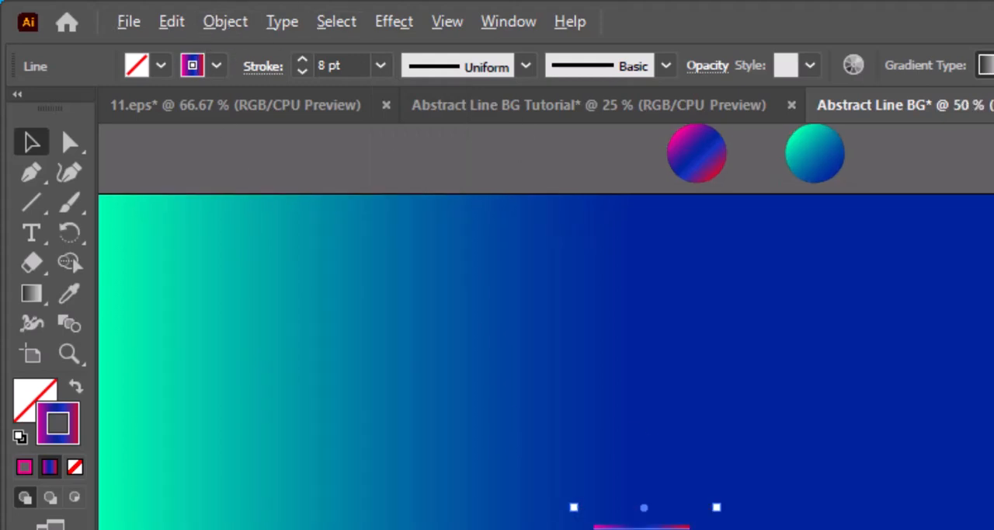
pyautogui.moveTo(706, 488); pyautogui.dragTo(533, 396)
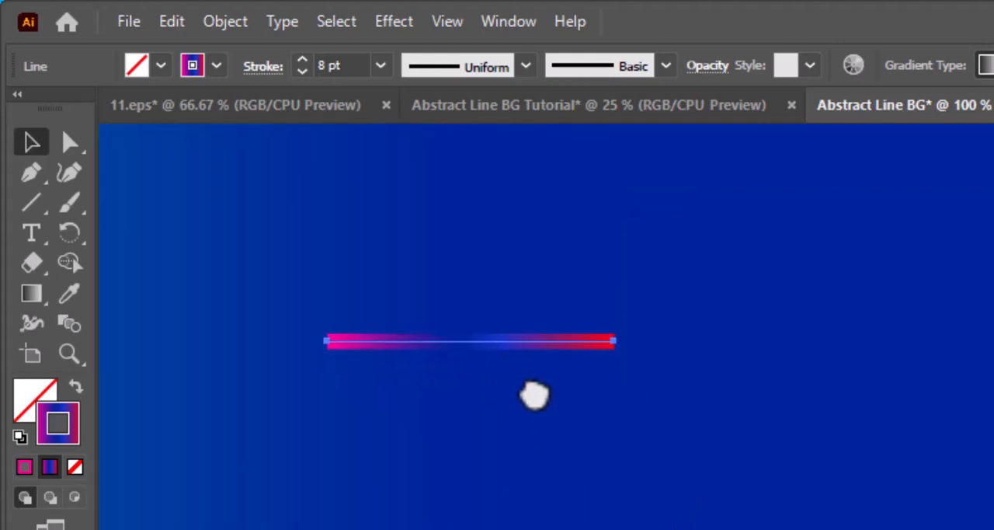
pyautogui.click(262, 66)
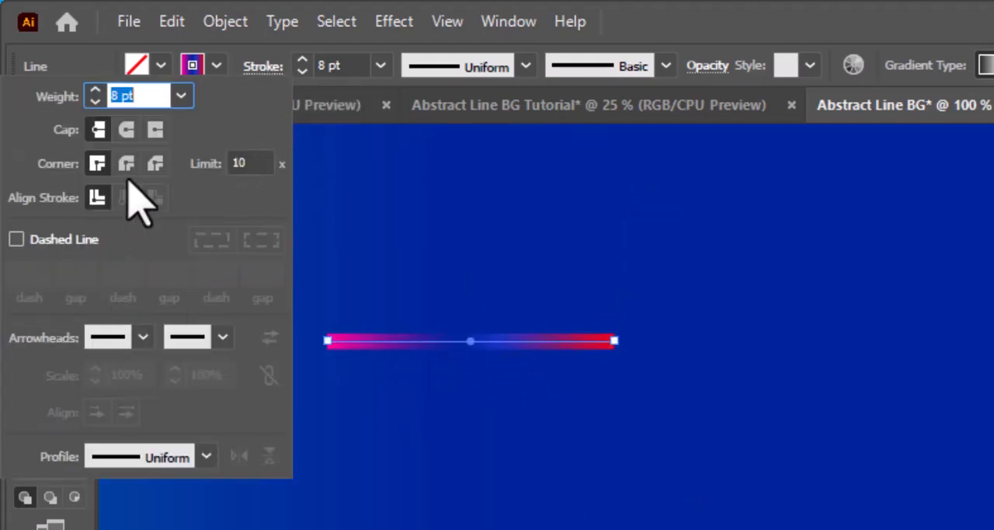
pyautogui.click(127, 133)
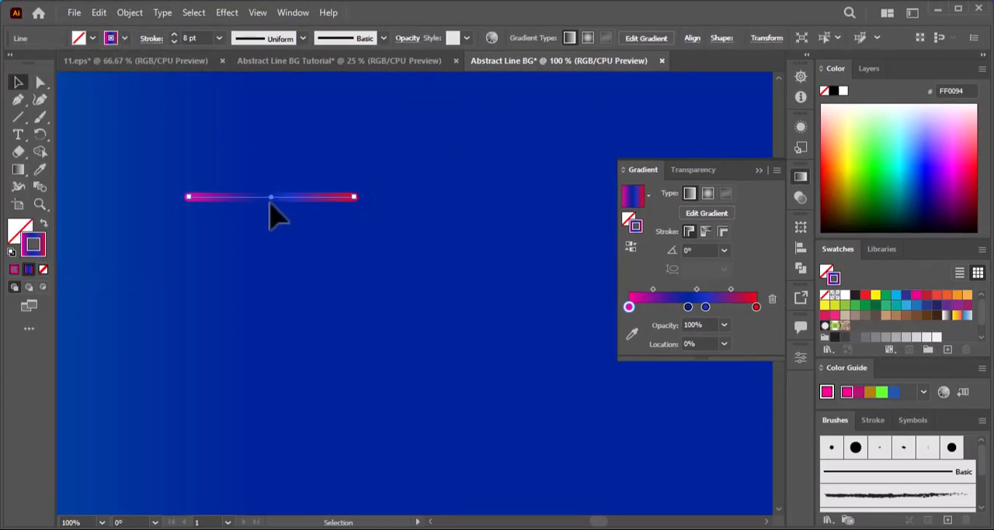
# Apply a Zig Zag effect to the line with an absolute size of 4 px, 4 ridges per segment and smooth points.
pyautogui.scroll(-1, 277, 226)
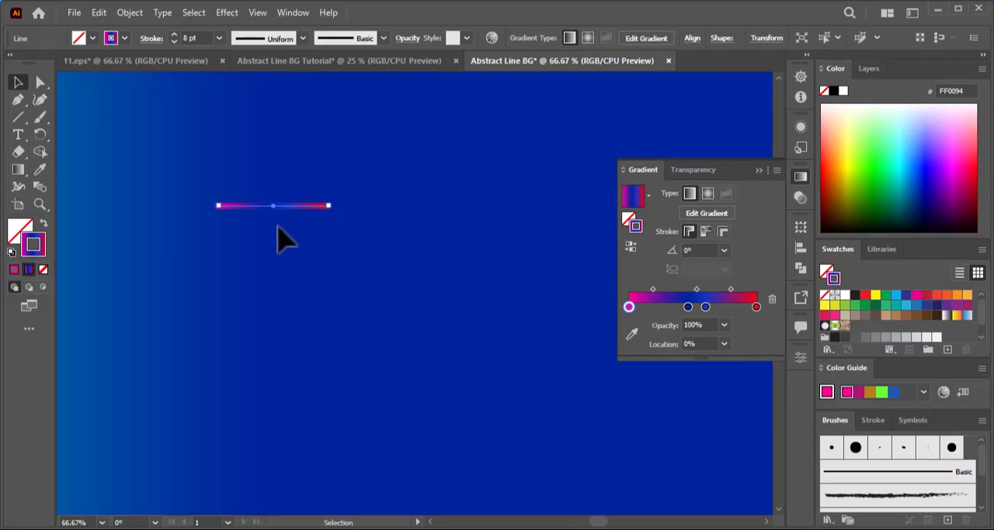
pyautogui.scroll(1, 277, 226)
pyautogui.moveTo(404, 223); pyautogui.dragTo(336, 234)
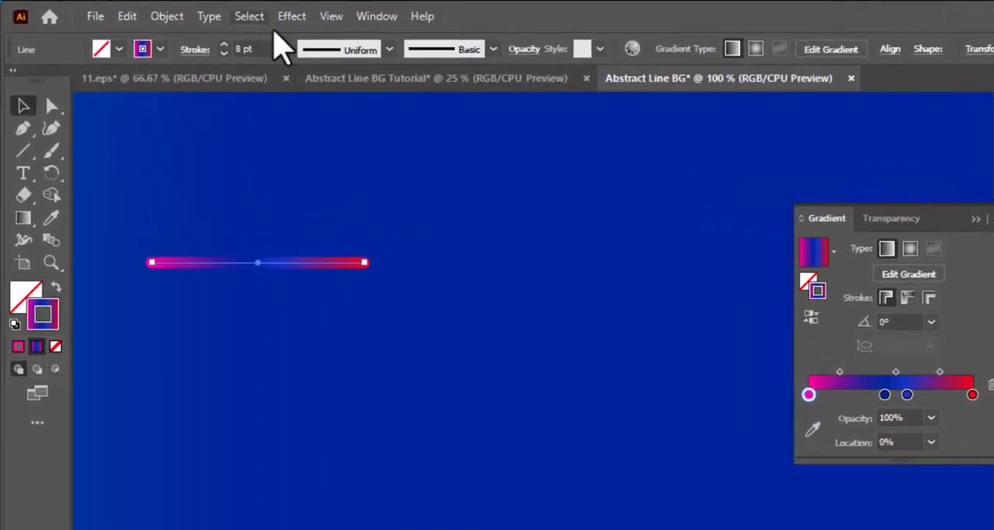
pyautogui.click(228, 13)
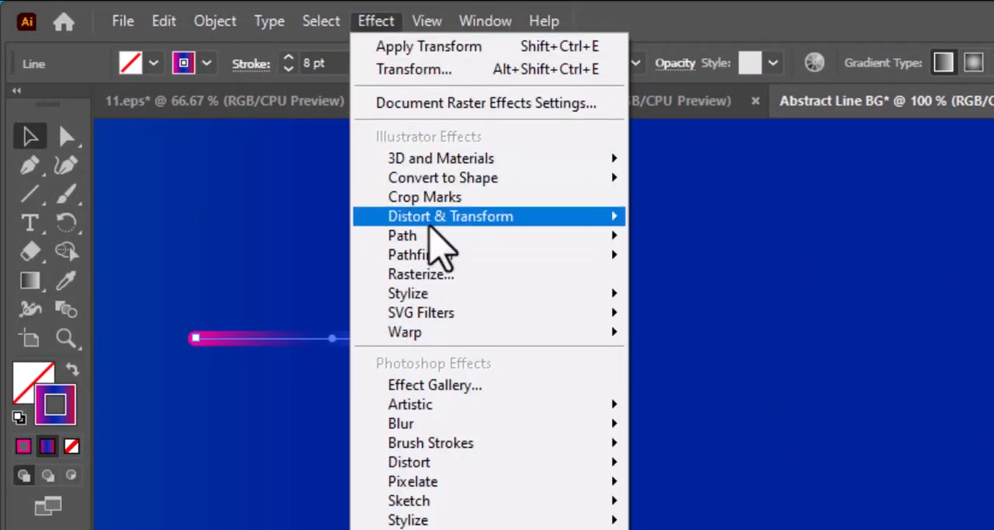
pyautogui.moveTo(450, 217)
pyautogui.click(713, 377)
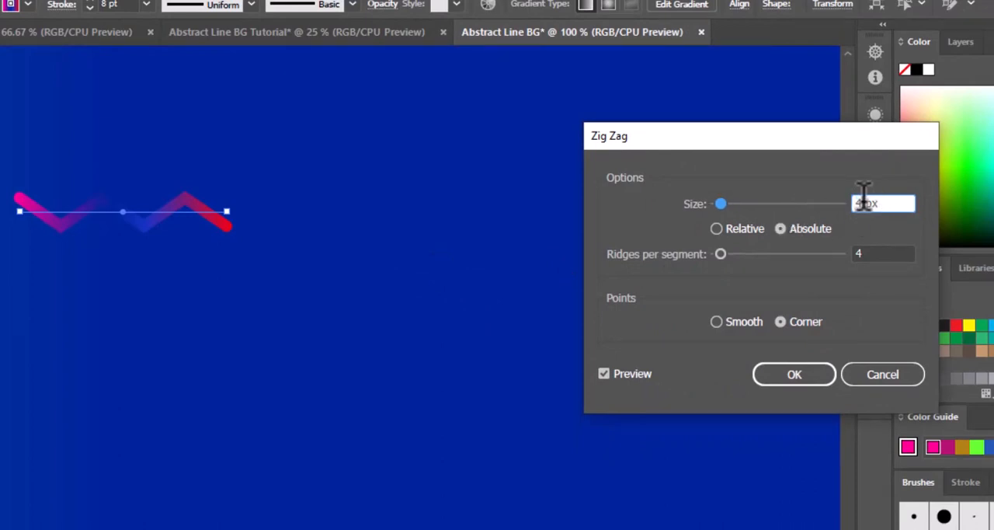
pyautogui.click(716, 321)
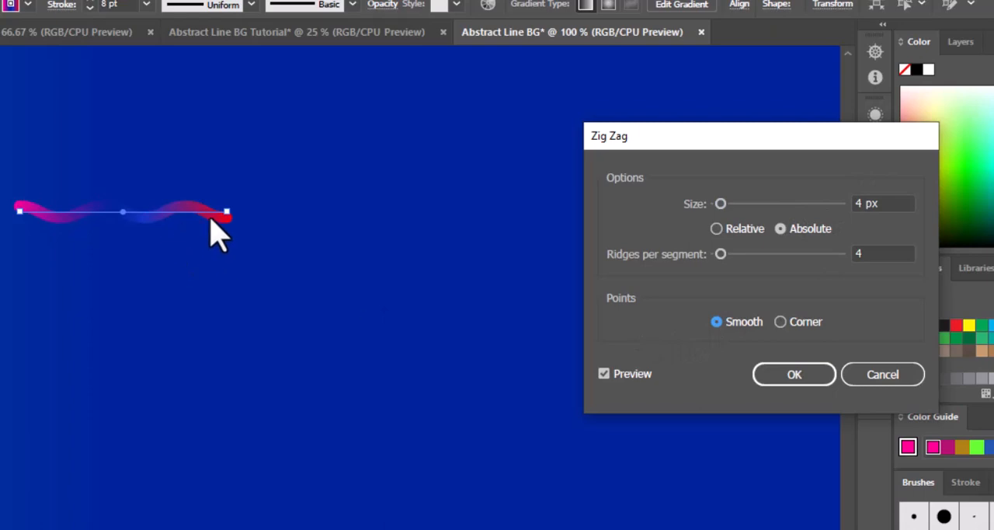
pyautogui.click(787, 375)
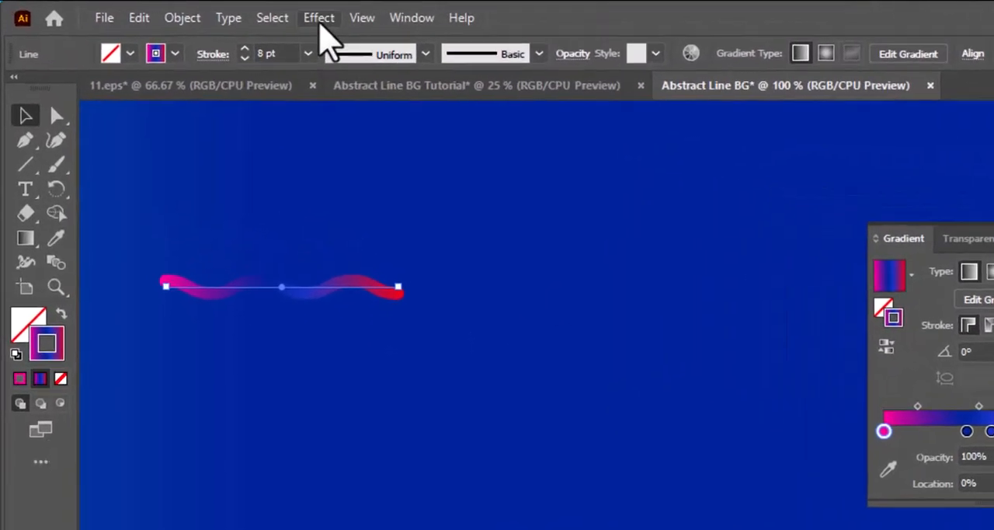
# Apply a Transform effect to the wavy line with a 30° rotation angle and 5 copies.
pyautogui.click(226, 12)
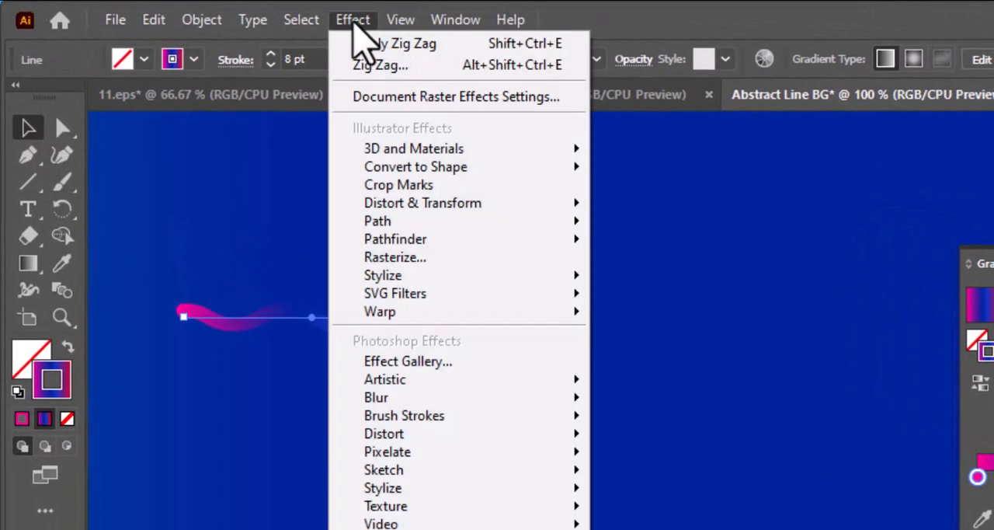
pyautogui.moveTo(389, 204)
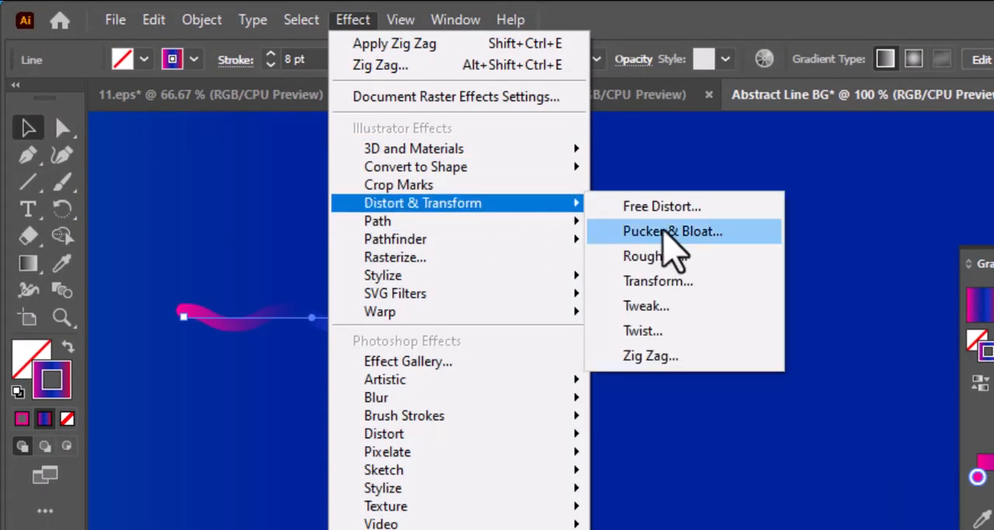
pyautogui.click(660, 281)
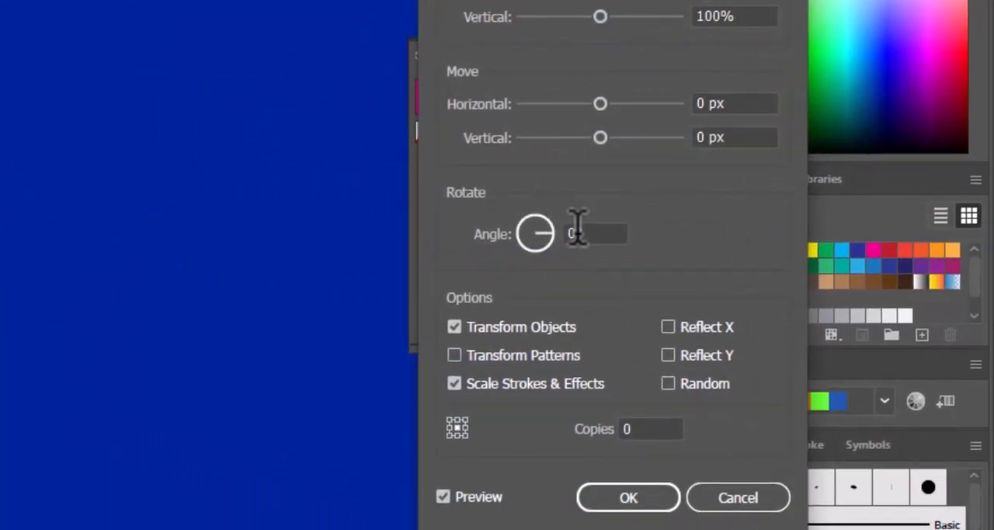
pyautogui.click(645, 428)
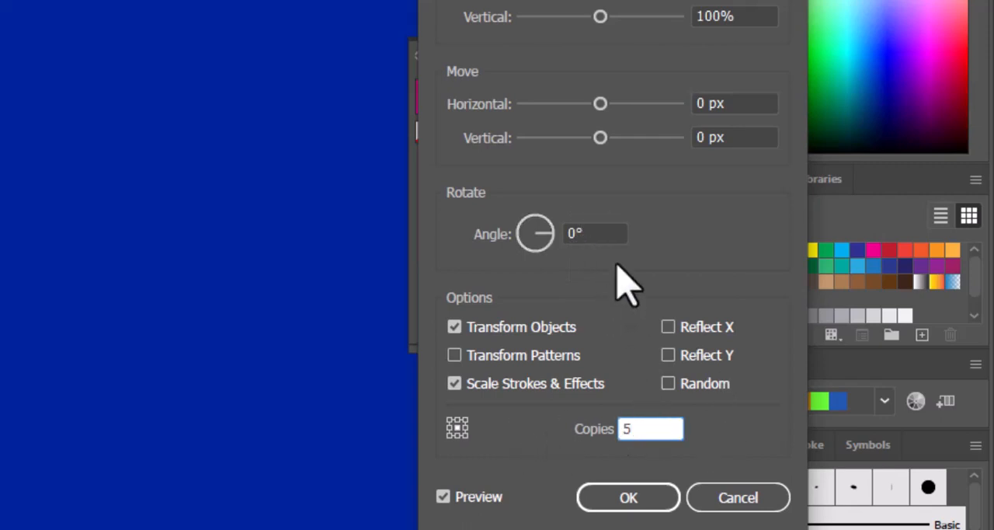
pyautogui.click(552, 231)
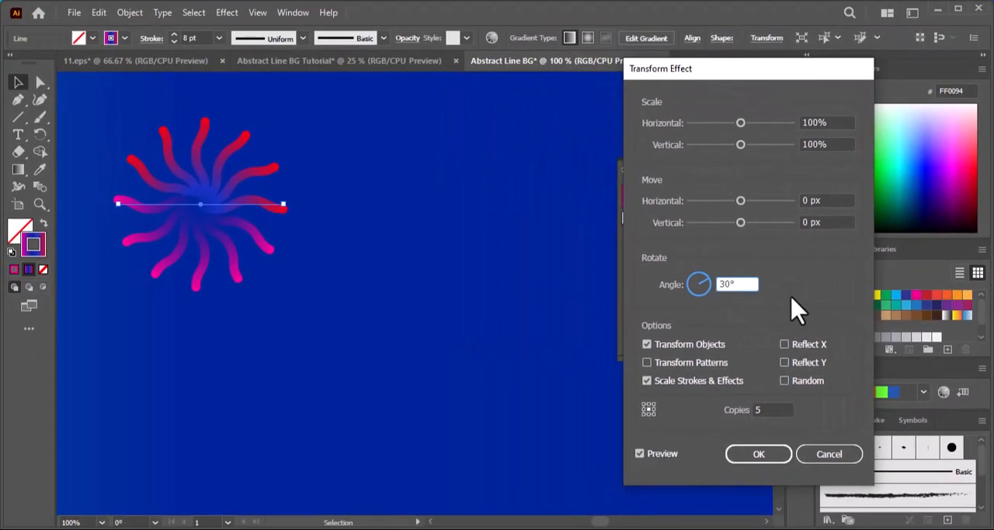
pyautogui.click(766, 453)
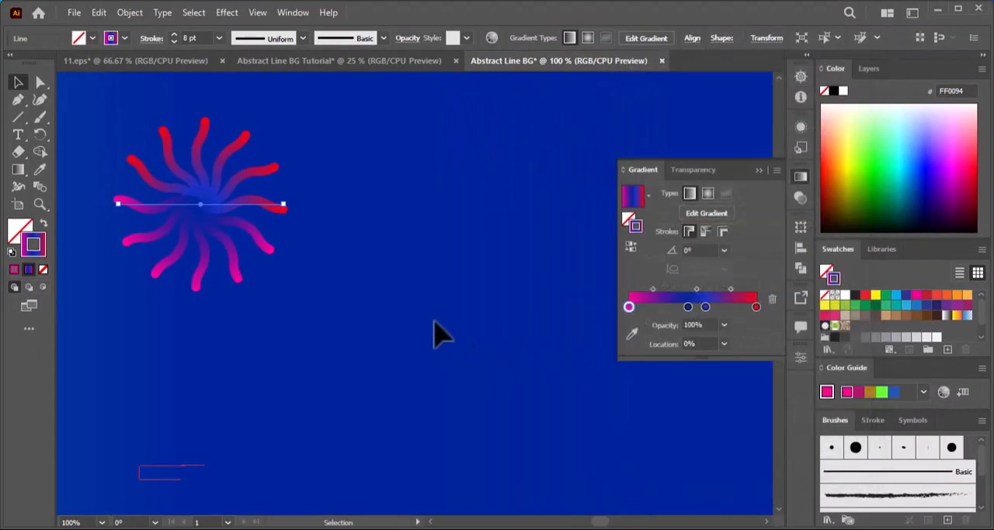
# Move the wavy starburst so its center sits on the background rectangle's left edge at mid-height.
pyautogui.hotkey('ctrl', '-')
pyautogui.hotkey('ctrl', '-')
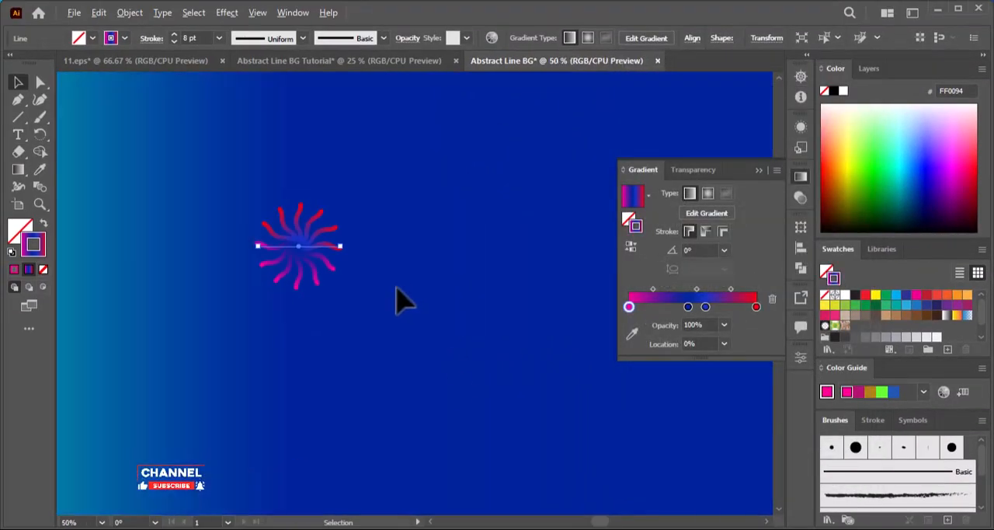
pyautogui.moveTo(478, 298); pyautogui.dragTo(405, 299)
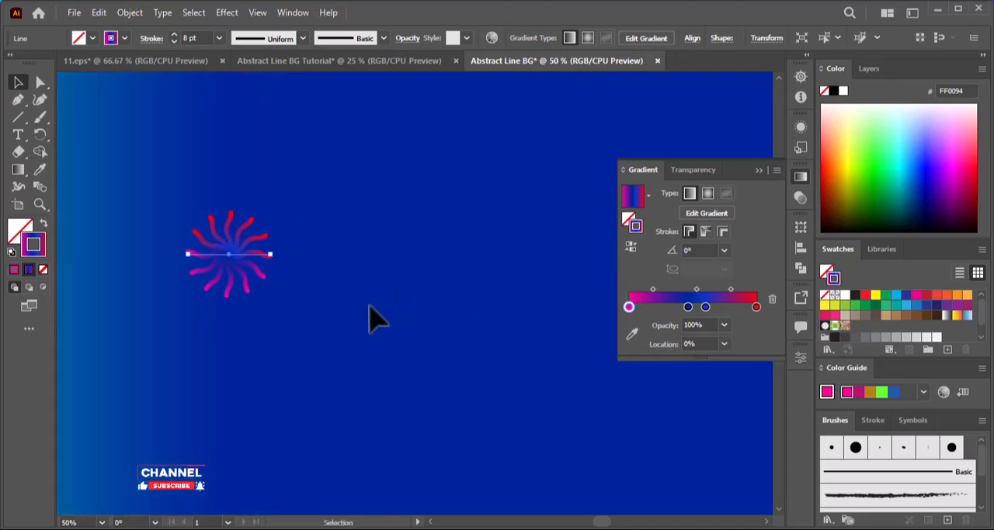
pyautogui.hotkey('ctrl', '-')
pyautogui.moveTo(444, 333); pyautogui.dragTo(531, 330)
pyautogui.hotkey('ctrl', '-')
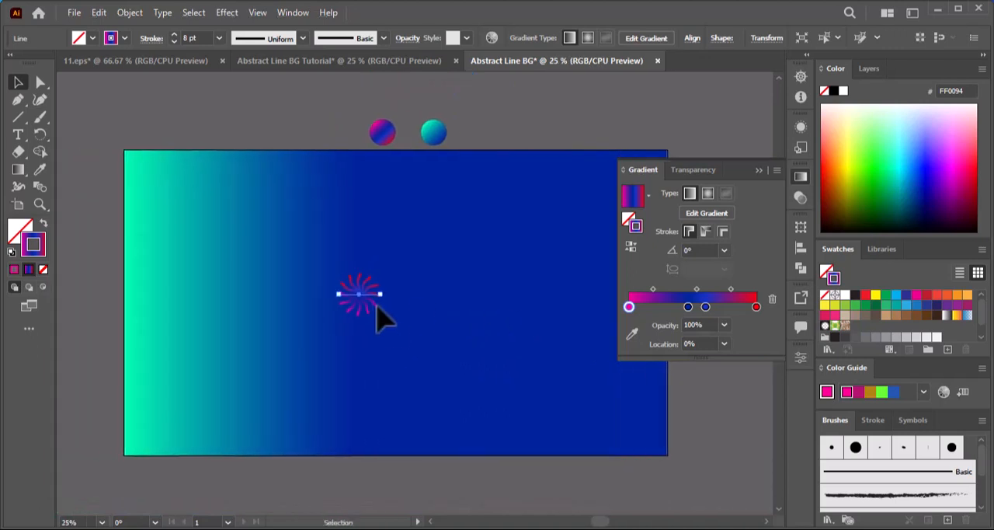
pyautogui.moveTo(356, 296); pyautogui.dragTo(122, 299)
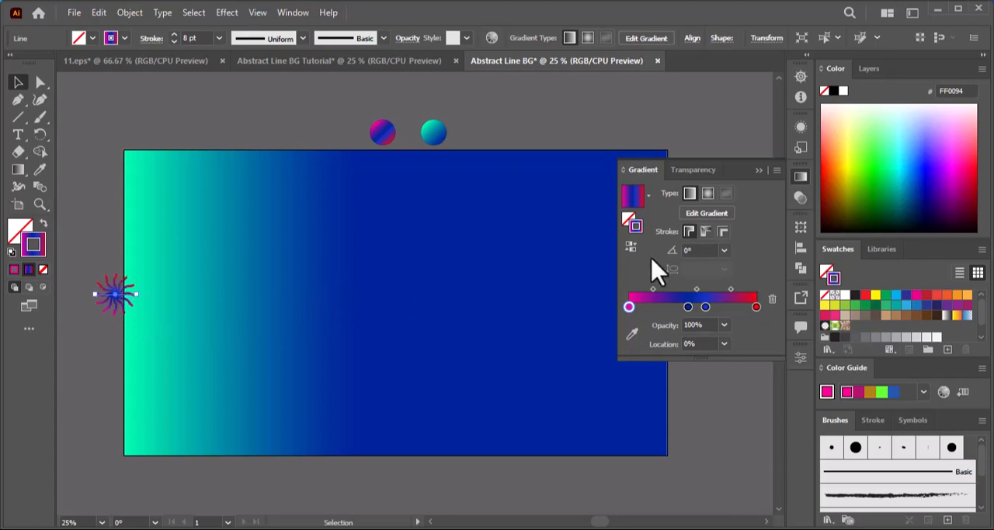
# Duplicate the starburst horizontally onto the background rectangle's right edge.
pyautogui.click(803, 178)
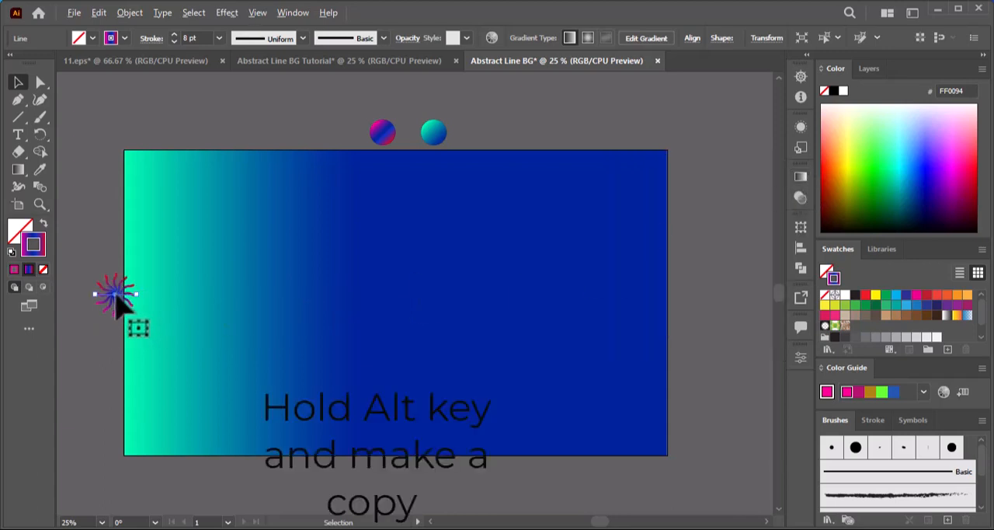
pyautogui.moveTo(116, 299); pyautogui.dragTo(668, 296)
pyautogui.moveTo(612, 339); pyautogui.dragTo(400, 327)
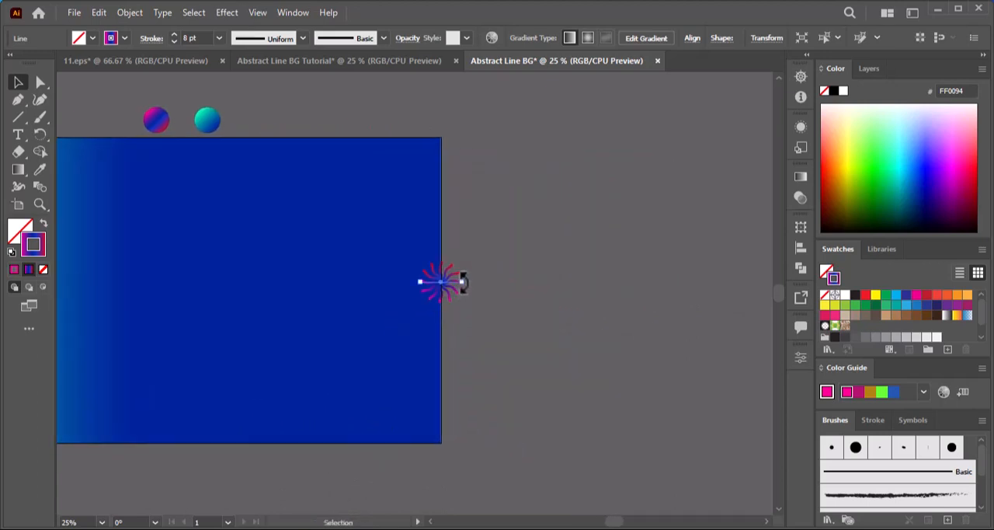
# Set the width of the copied starburst's line to 1000 px.
pyautogui.click(805, 128)
pyautogui.click(805, 132)
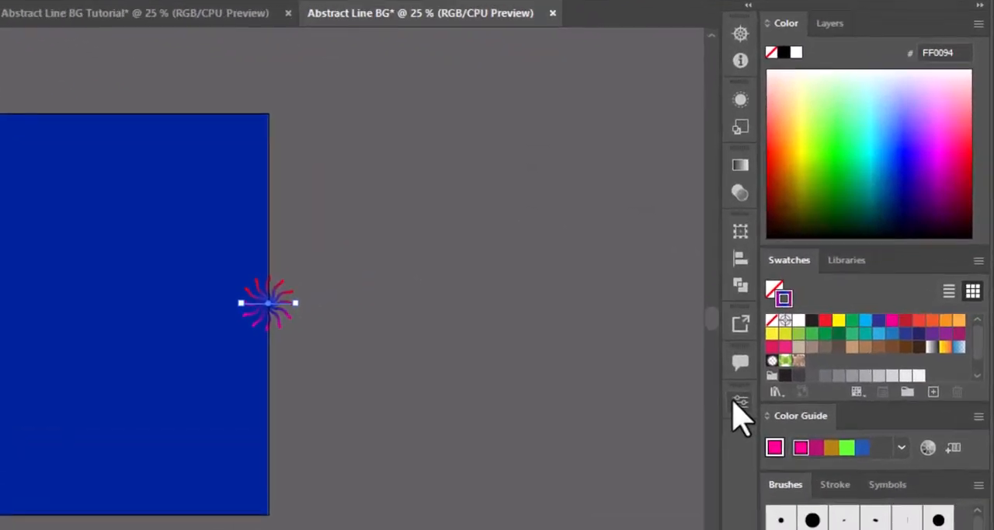
pyautogui.click(800, 354)
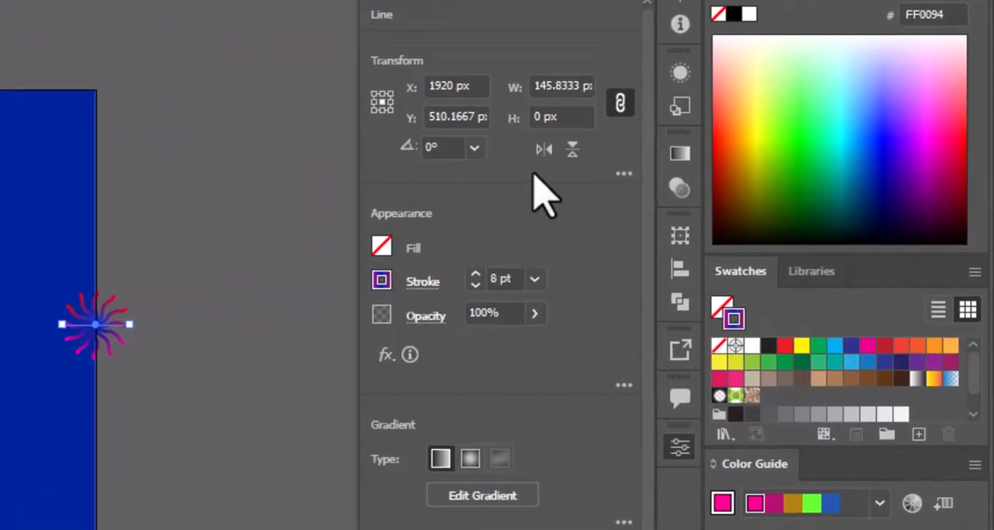
pyautogui.click(575, 84)
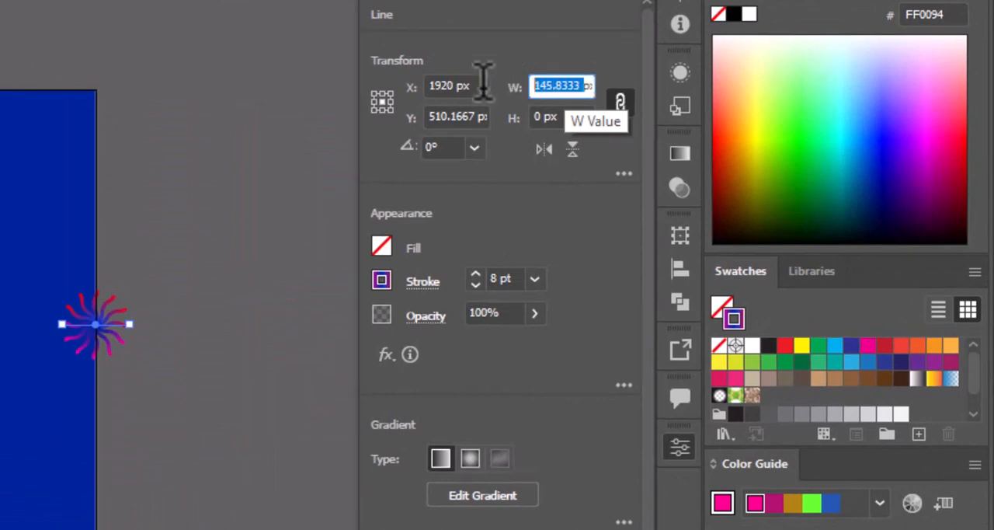
pyautogui.write('1')
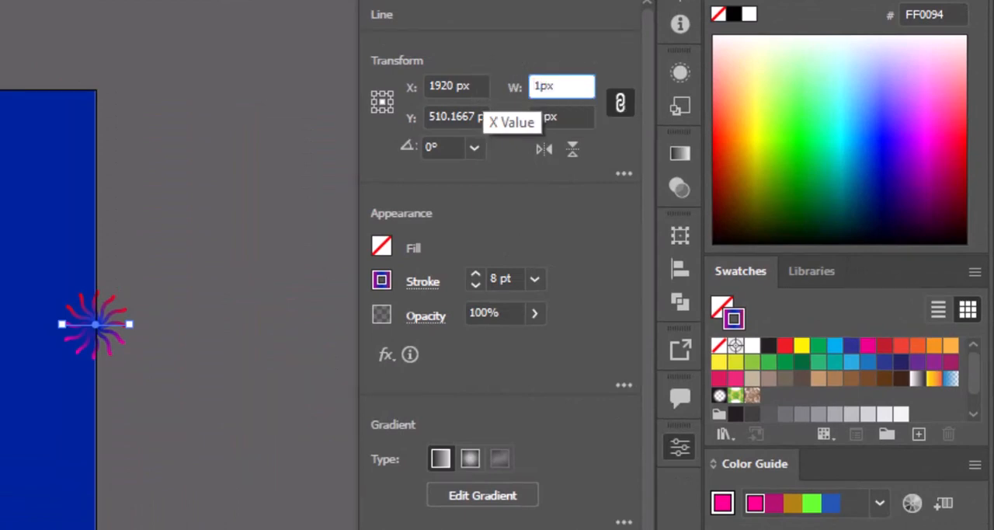
pyautogui.write('000')
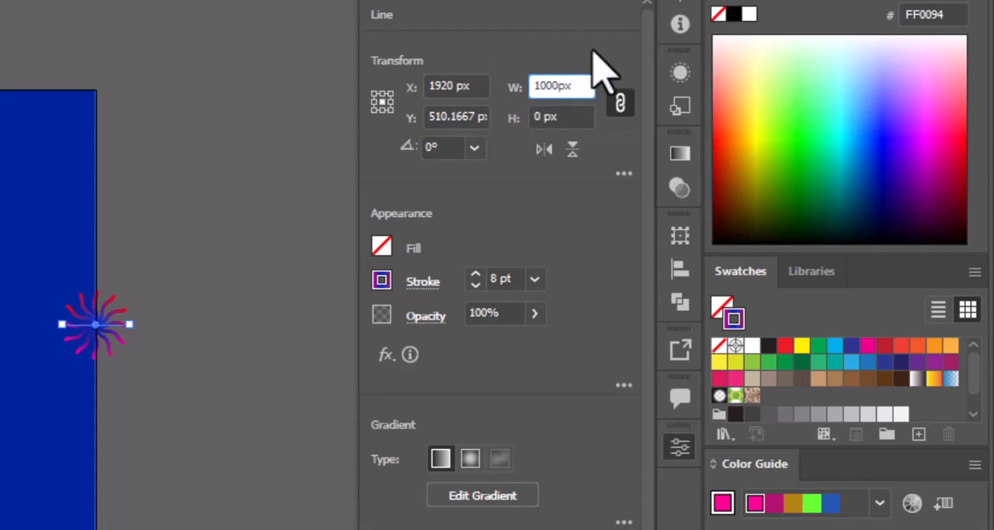
pyautogui.click(679, 446)
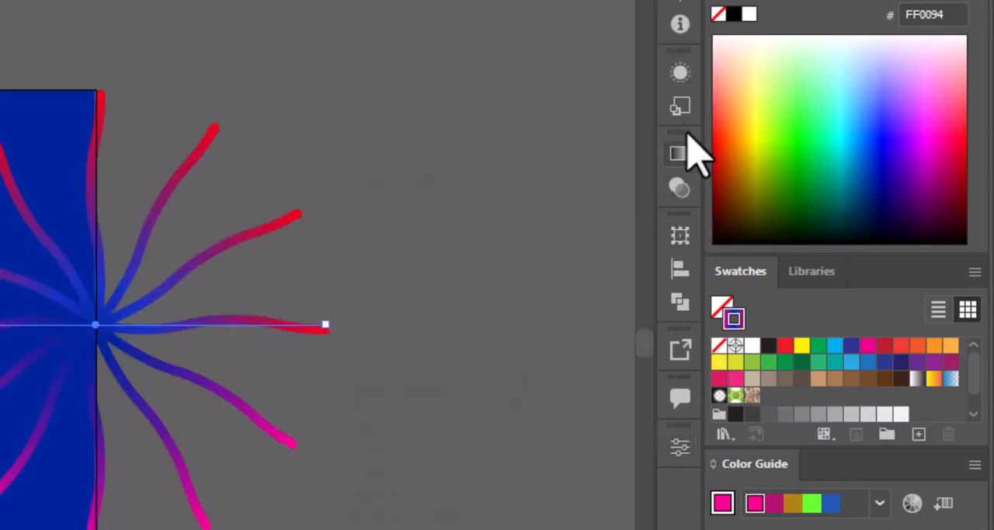
# Edit the large starburst's Zig Zag effect to an absolute size of 51 px.
pyautogui.click(679, 72)
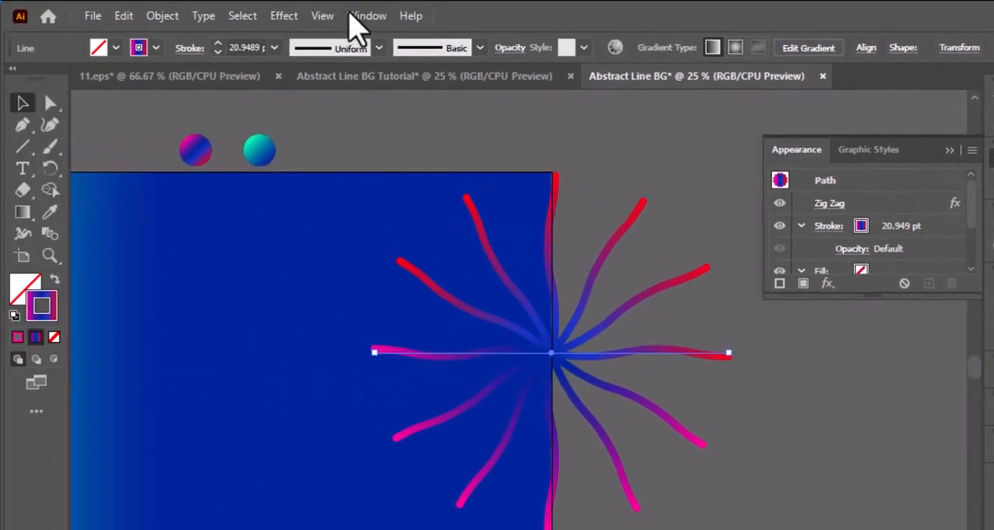
pyautogui.click(362, 15)
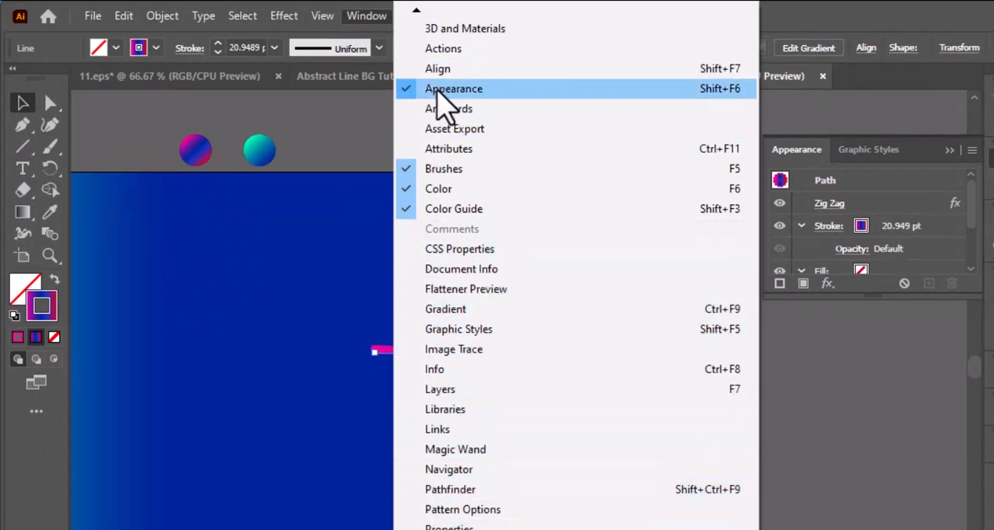
pyautogui.click(374, 21)
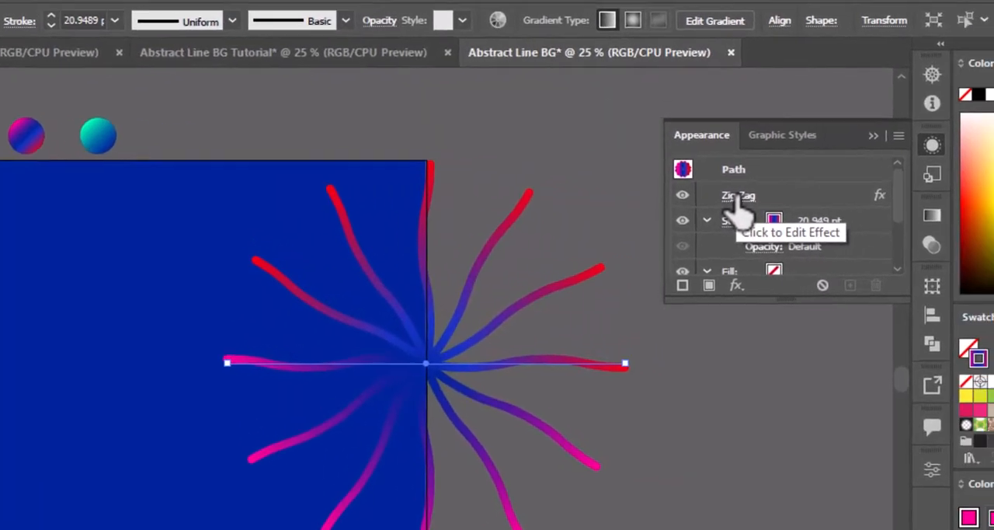
pyautogui.click(828, 206)
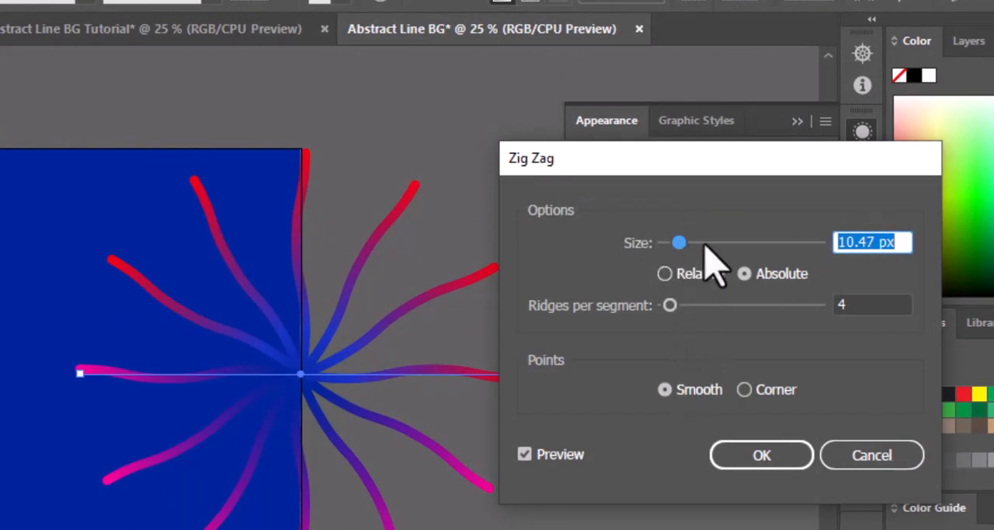
pyautogui.moveTo(679, 243); pyautogui.dragTo(743, 247)
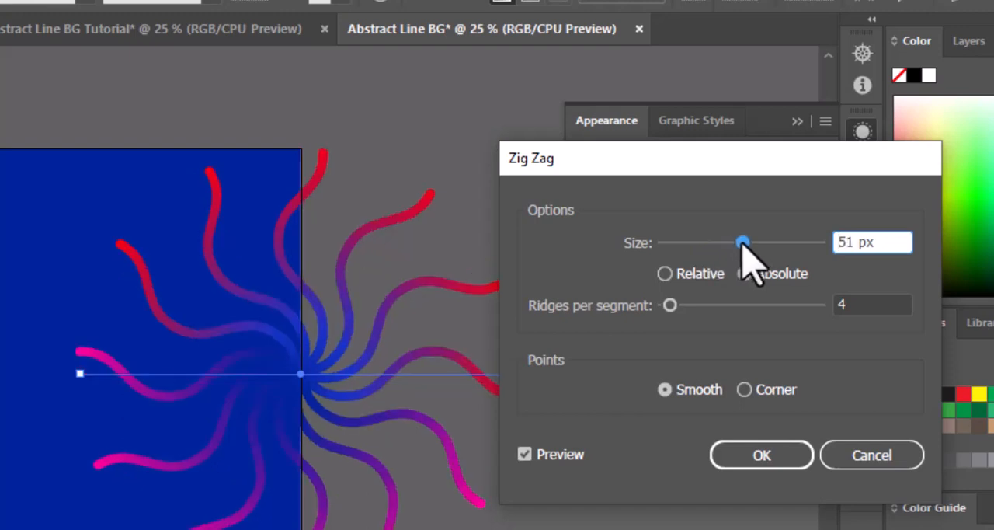
pyautogui.click(763, 458)
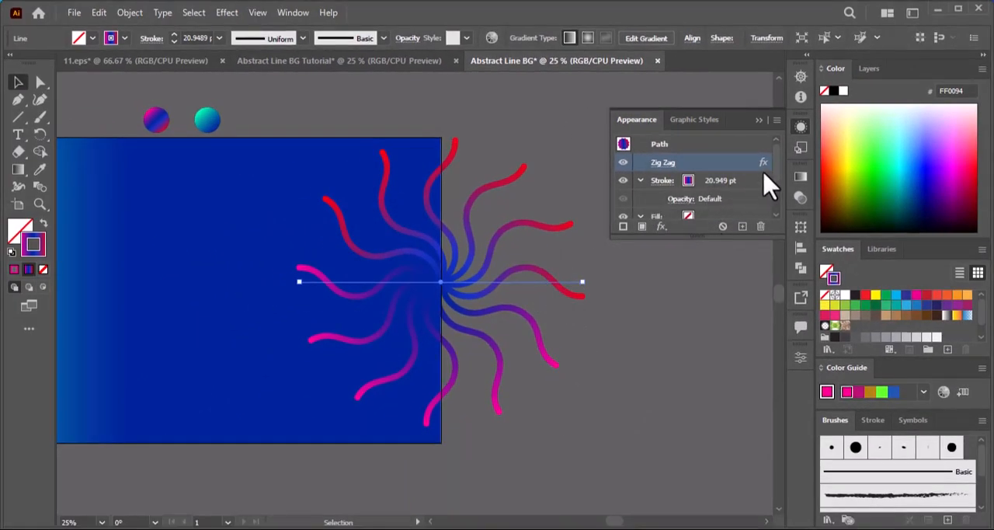
pyautogui.click(800, 128)
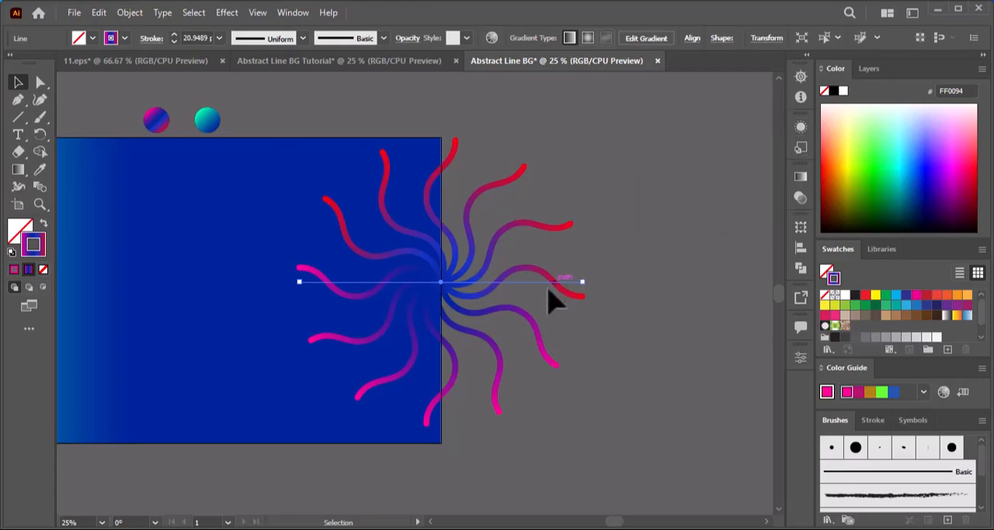
# Set the Blend tool's spacing to a Specified Distance of 2 px.
pyautogui.scroll(-1, 532, 298)
pyautogui.moveTo(393, 292); pyautogui.dragTo(454, 293)
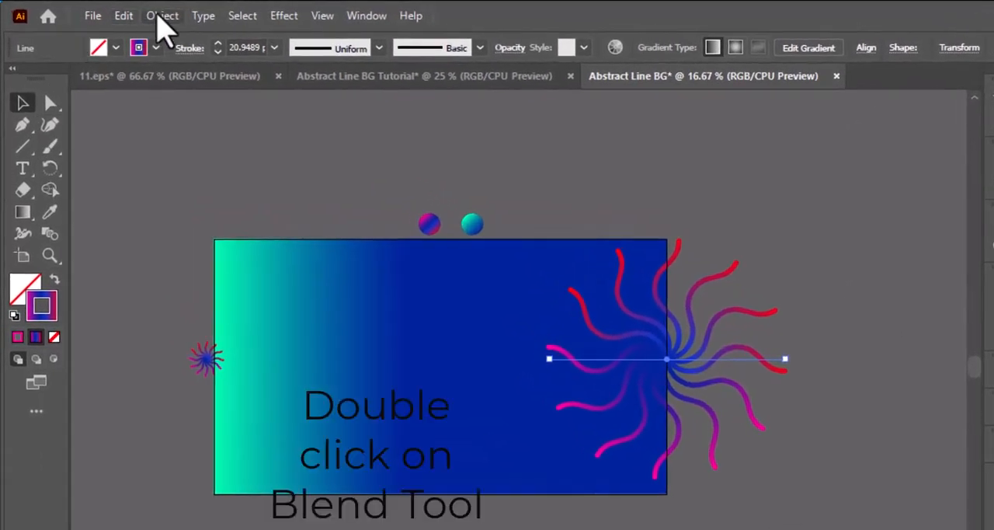
pyautogui.click(47, 235)
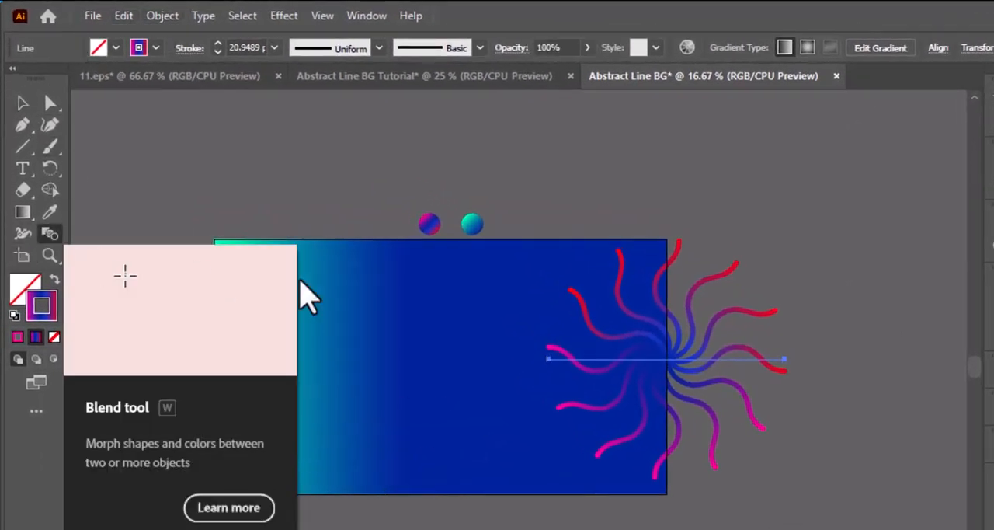
pyautogui.doubleClick(50, 237)
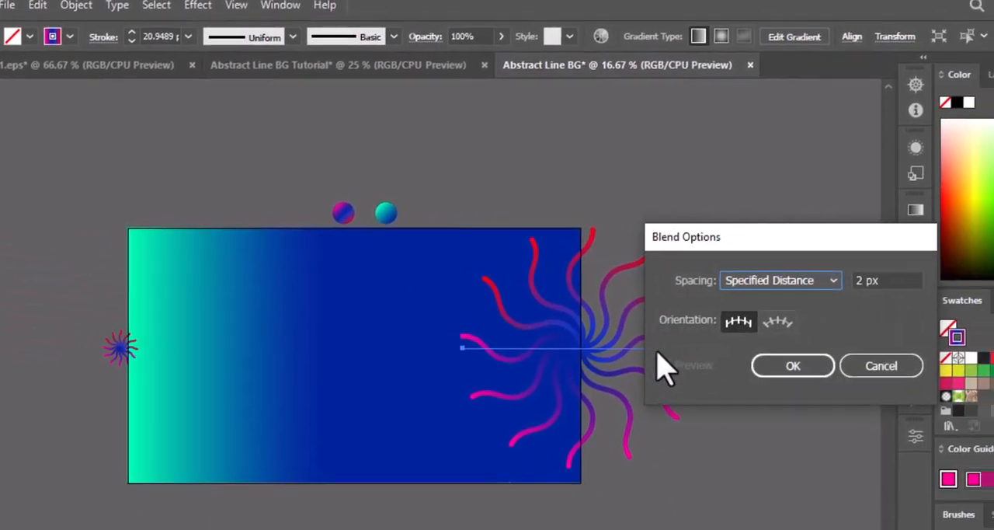
pyautogui.click(887, 293)
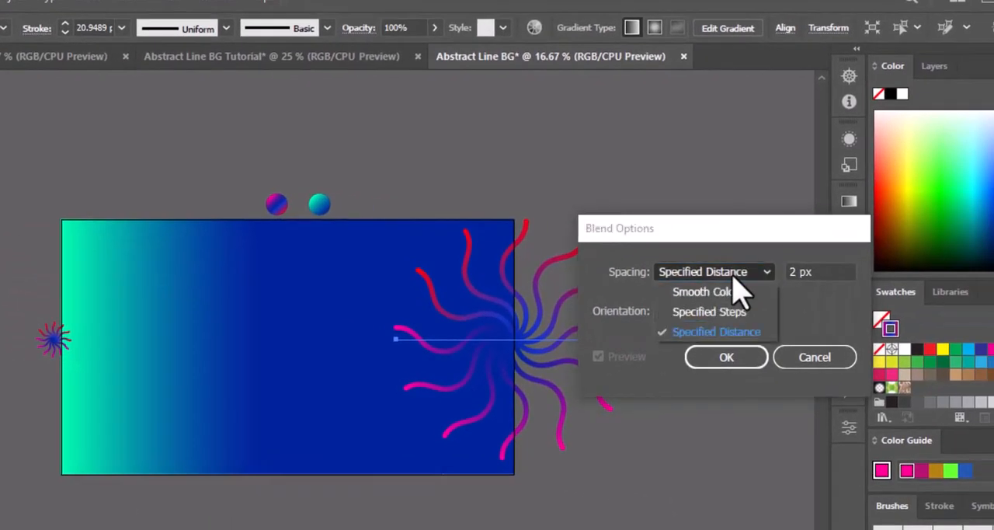
pyautogui.click(685, 333)
pyautogui.moveTo(797, 271); pyautogui.dragTo(766, 271)
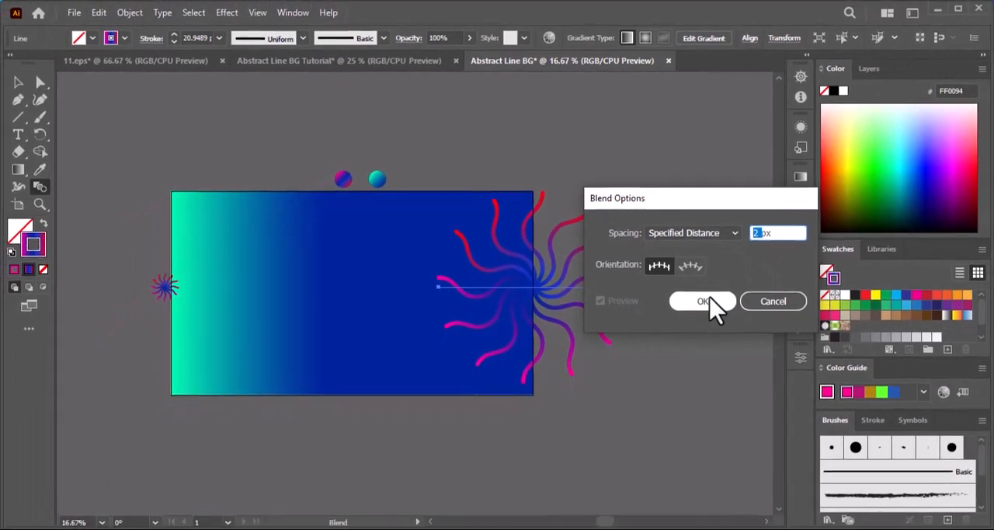
pyautogui.click(727, 356)
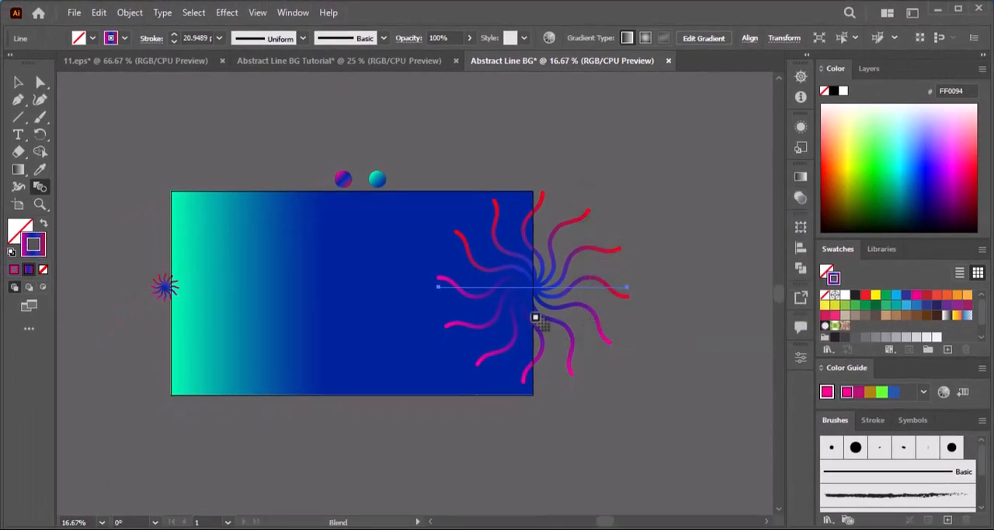
# Blend the small starburst into the large one and move the blend up over the background rectangle's top edge.
pyautogui.click(164, 290)
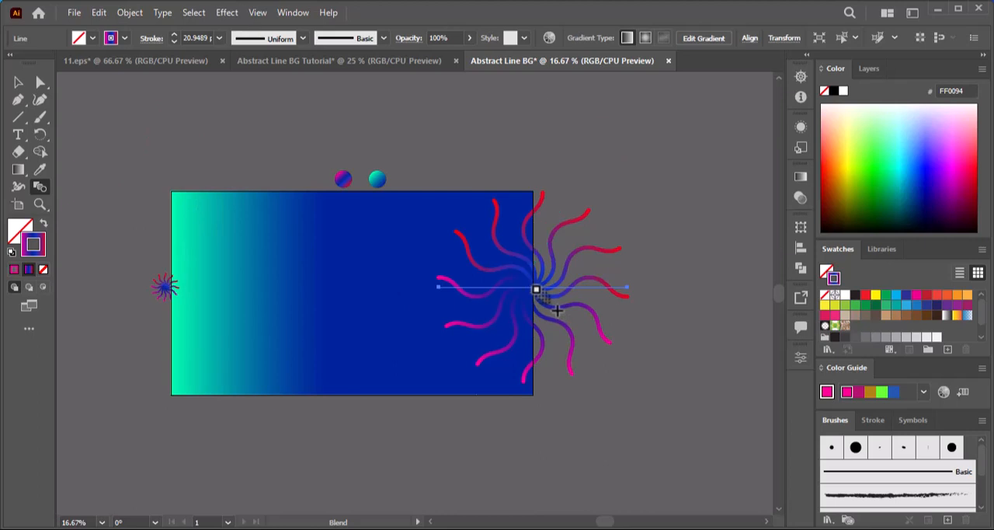
pyautogui.click(536, 290)
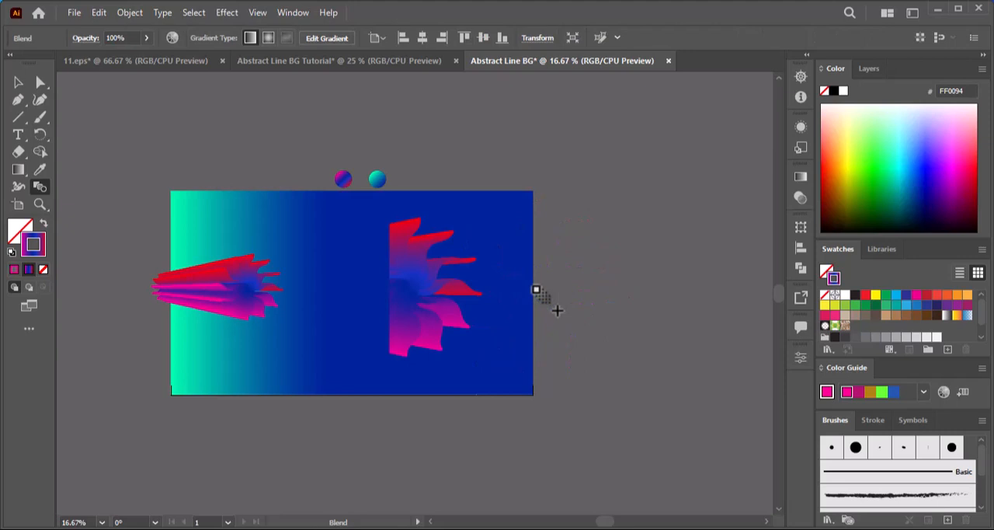
pyautogui.click(18, 82)
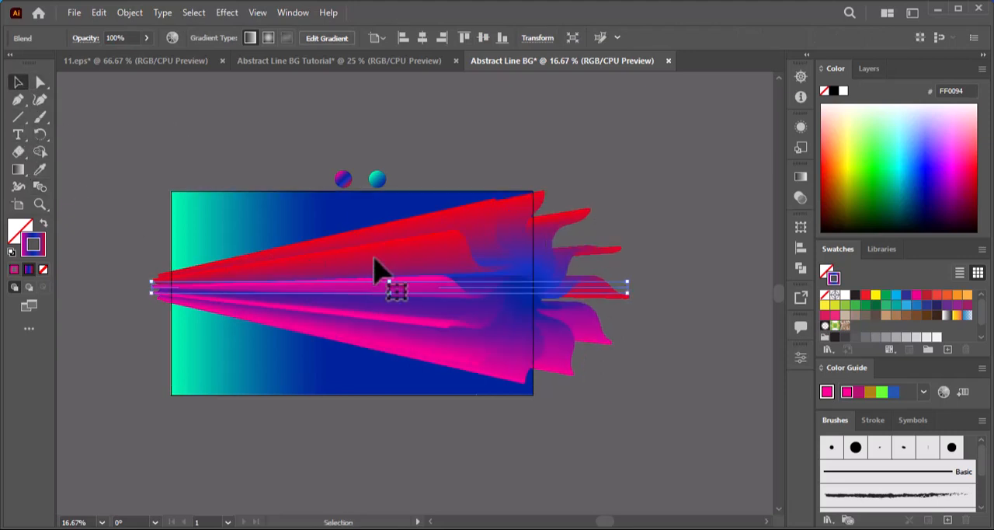
pyautogui.moveTo(377, 167); pyautogui.dragTo(380, 143)
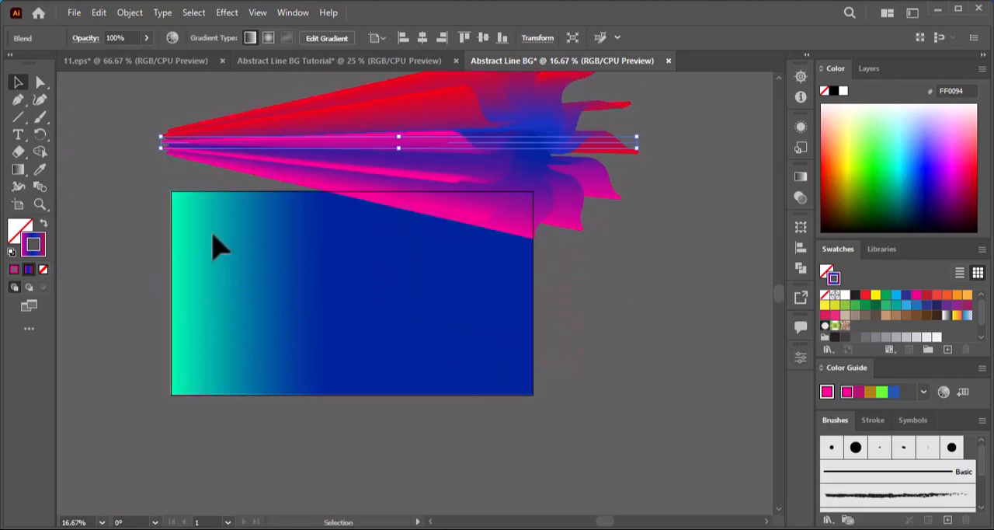
# Draw an open five-point wavy path across the background rectangle with the Curvature tool, extending past both sides.
pyautogui.click(39, 100)
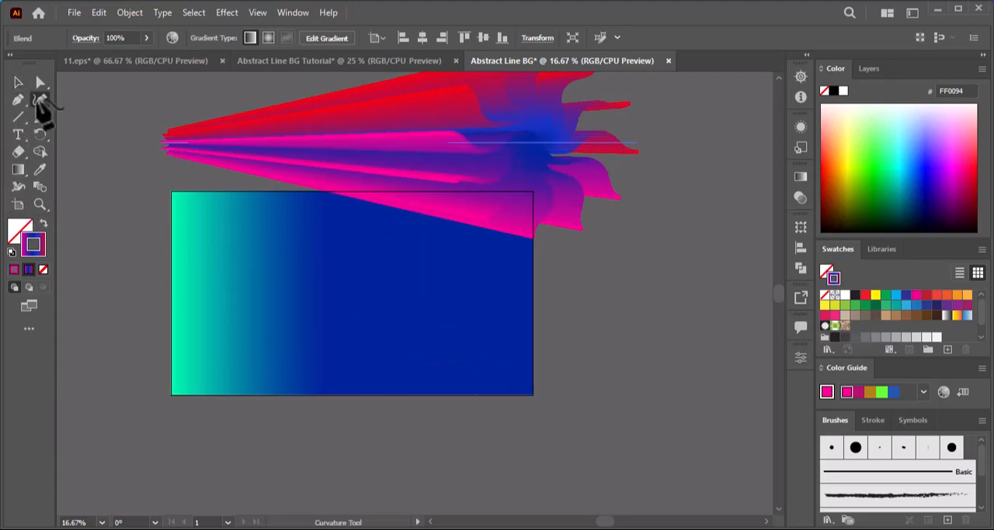
pyautogui.click(112, 289)
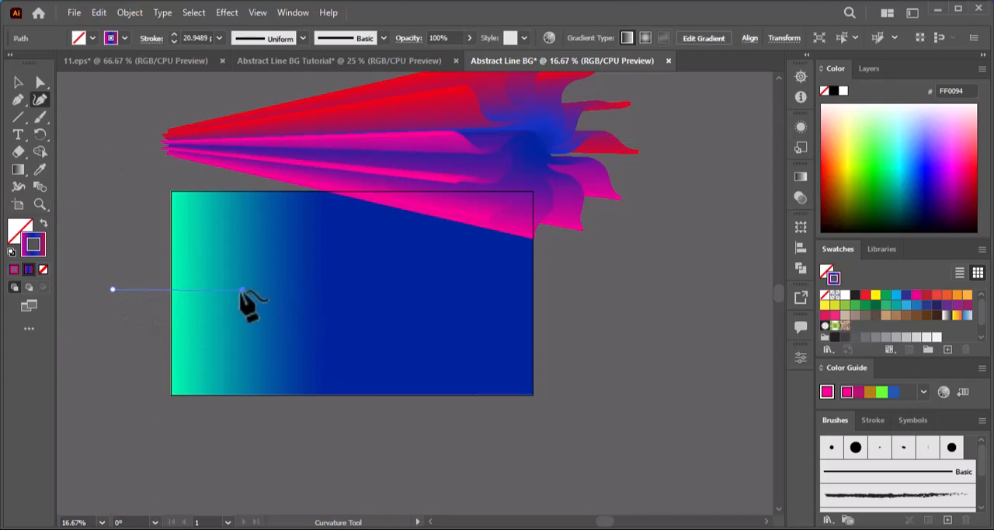
pyautogui.click(236, 292)
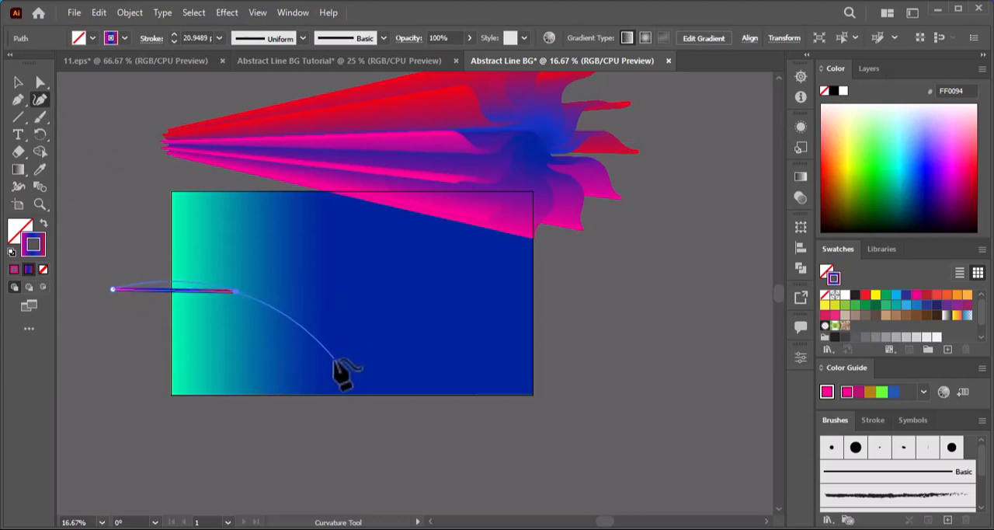
pyautogui.click(332, 361)
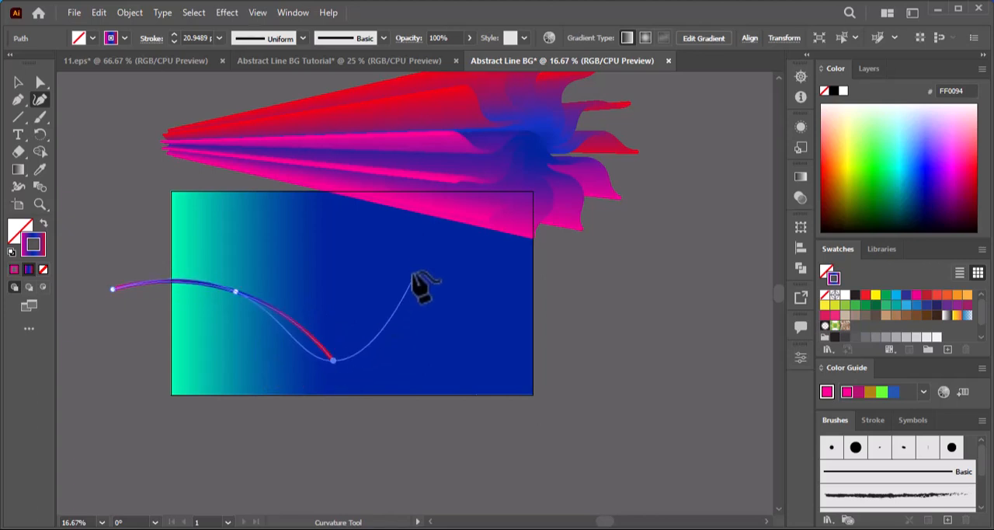
pyautogui.click(452, 274)
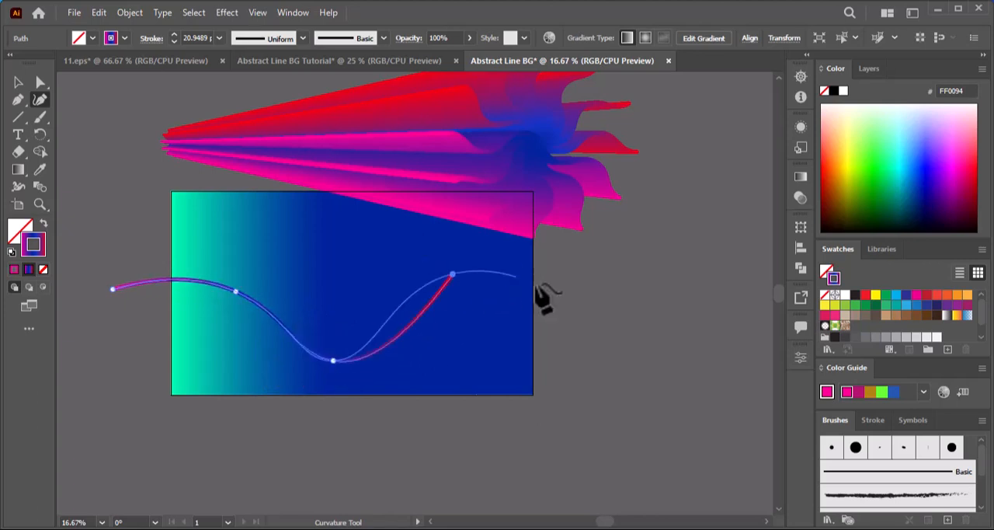
pyautogui.click(575, 388)
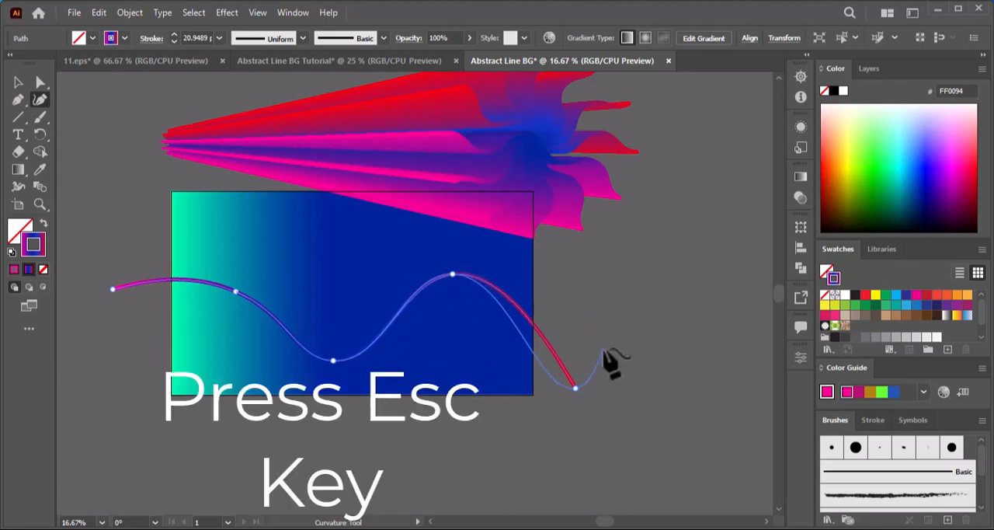
pyautogui.press('Escape')
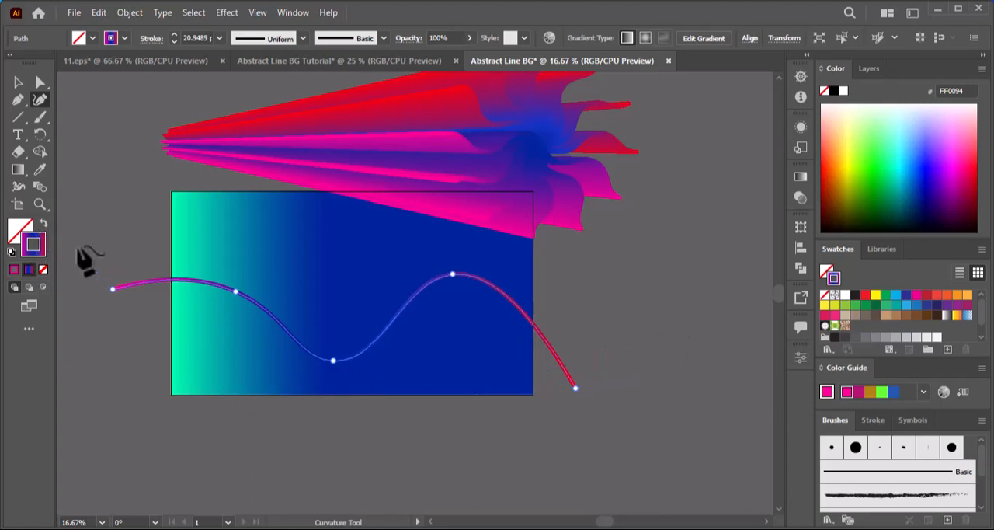
# Reshape the wavy path by raising its first crest and trough and shifting the second crest and end point outward.
pyautogui.click(39, 82)
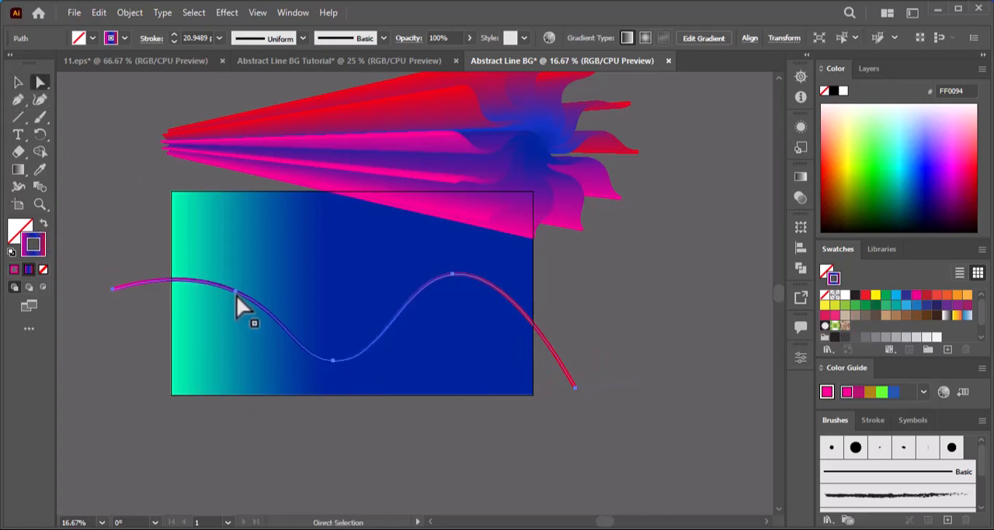
pyautogui.click(236, 295)
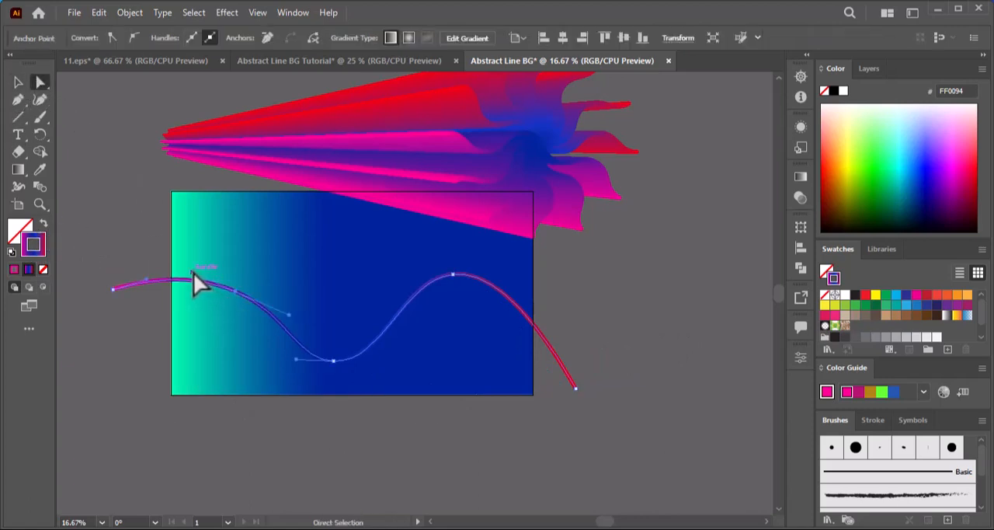
pyautogui.moveTo(234, 294); pyautogui.dragTo(225, 262)
pyautogui.moveTo(146, 282); pyautogui.dragTo(126, 271)
pyautogui.moveTo(327, 364); pyautogui.dragTo(329, 338)
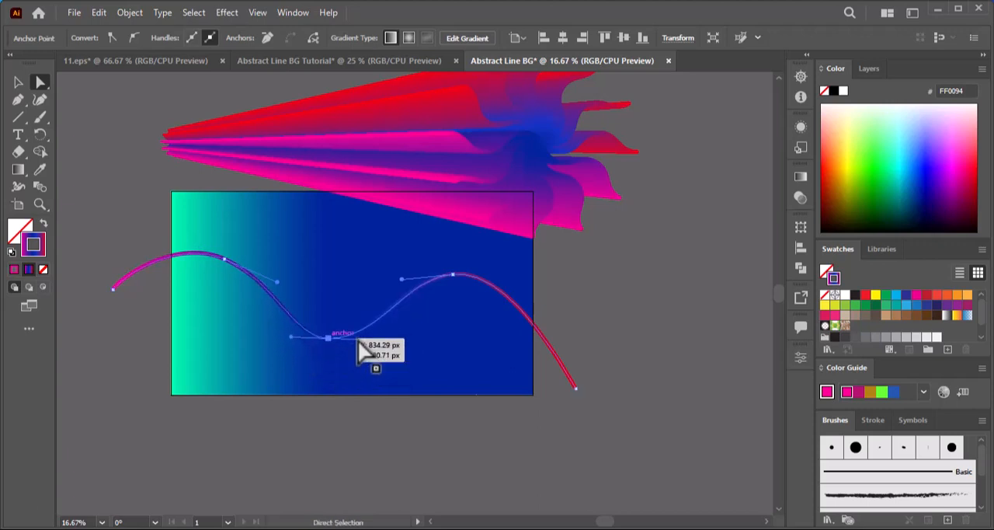
pyautogui.moveTo(454, 281); pyautogui.dragTo(467, 276)
pyautogui.moveTo(581, 389); pyautogui.dragTo(607, 389)
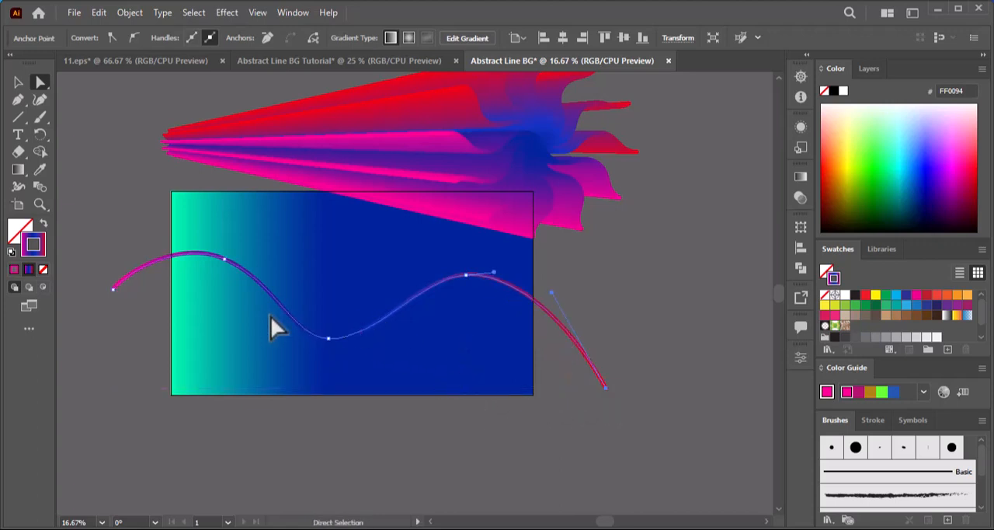
# Replace the spine of the starburst blend with the wavy path.
pyautogui.click(18, 81)
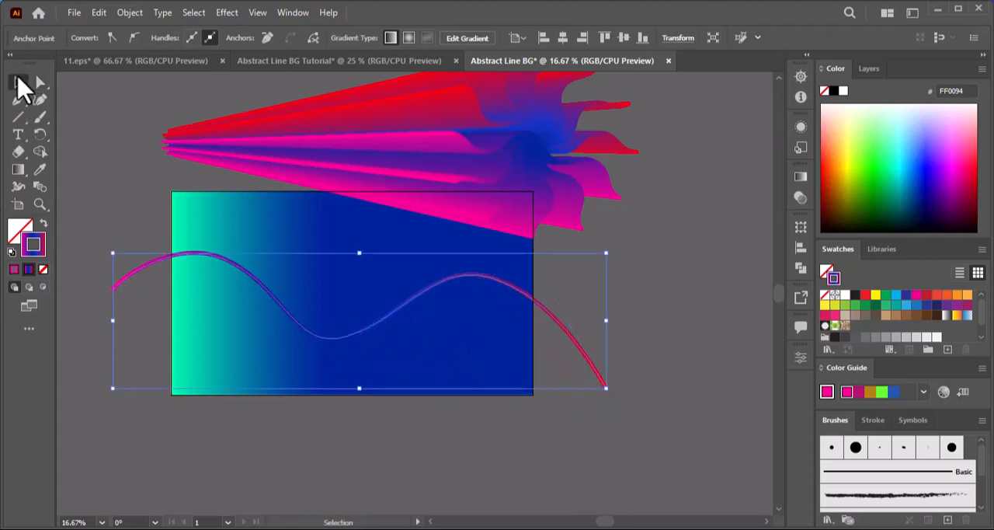
pyautogui.click(565, 147)
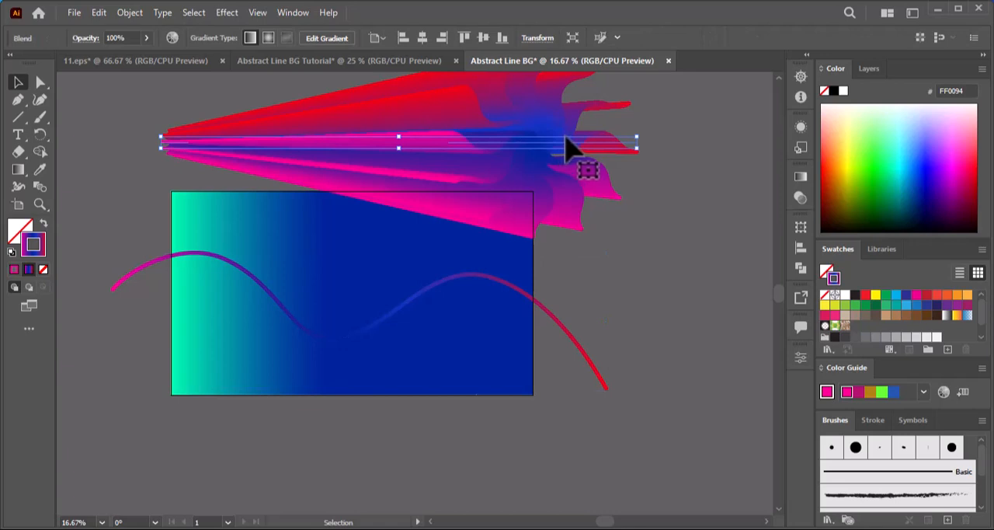
pyautogui.keyDown('shift'); pyautogui.click(587, 367); pyautogui.keyUp('shift')
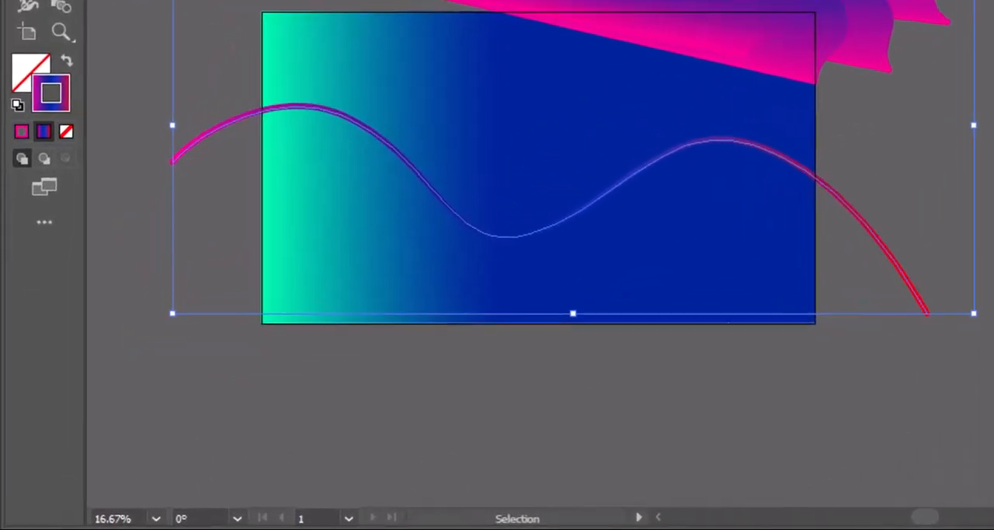
pyautogui.click(129, 12)
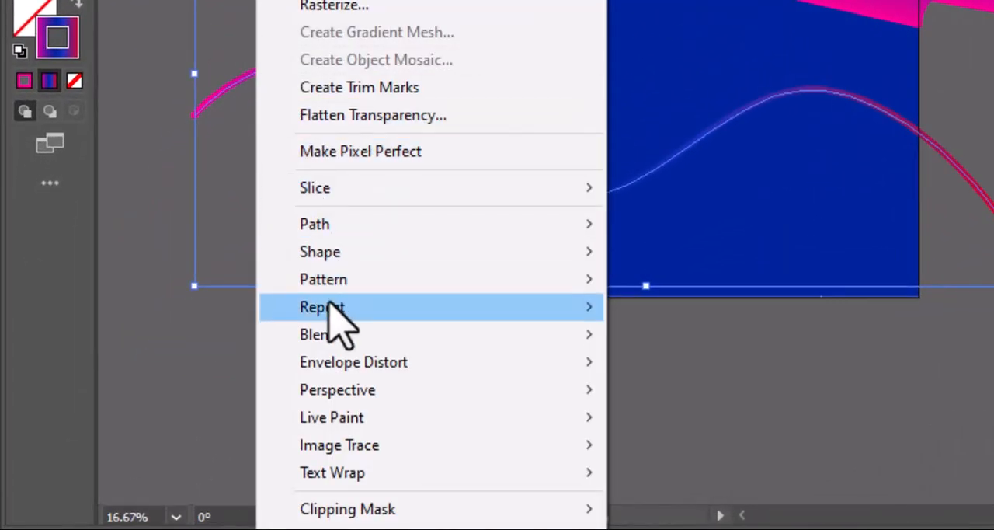
pyautogui.moveTo(340, 331)
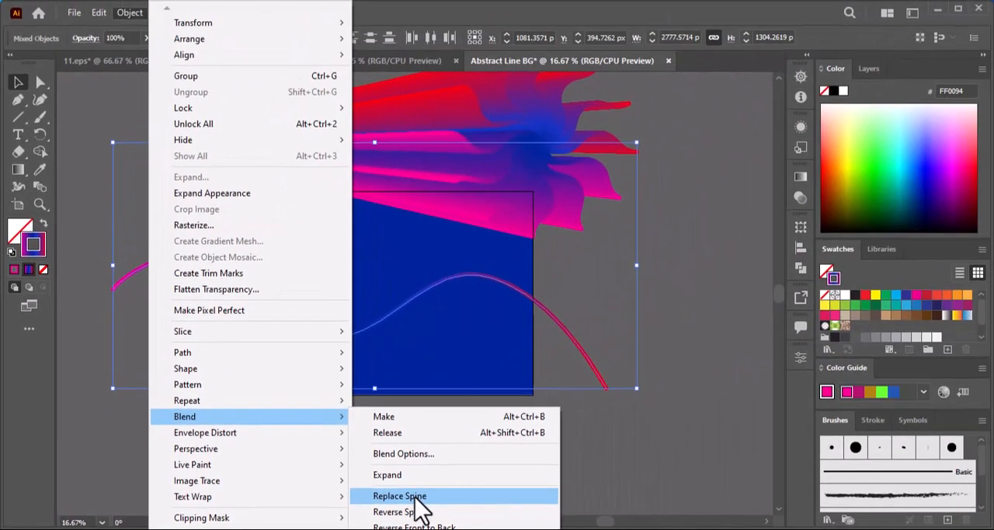
pyautogui.click(713, 476)
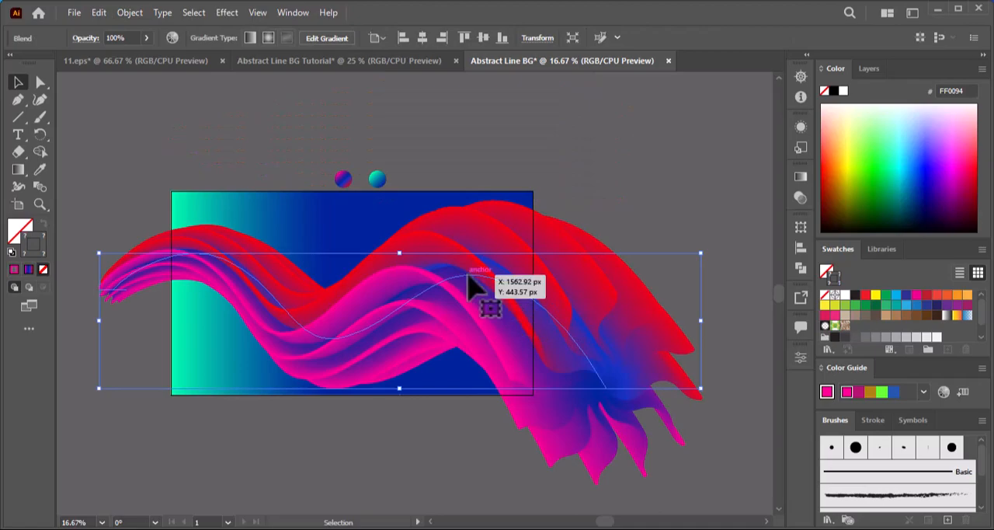
# Isolate the blend, bring its small starburst line to the front, and exit isolation mode.
pyautogui.rightClick(471, 287)
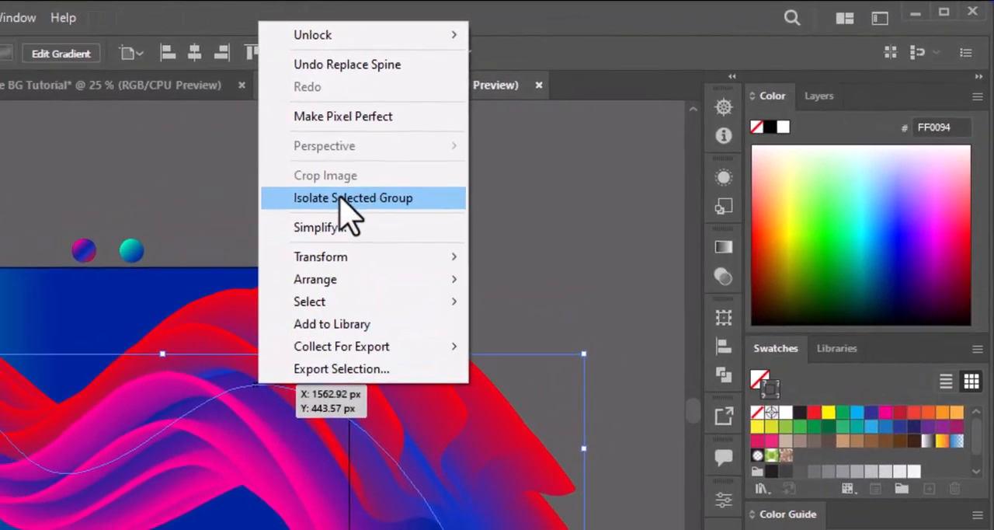
pyautogui.click(330, 204)
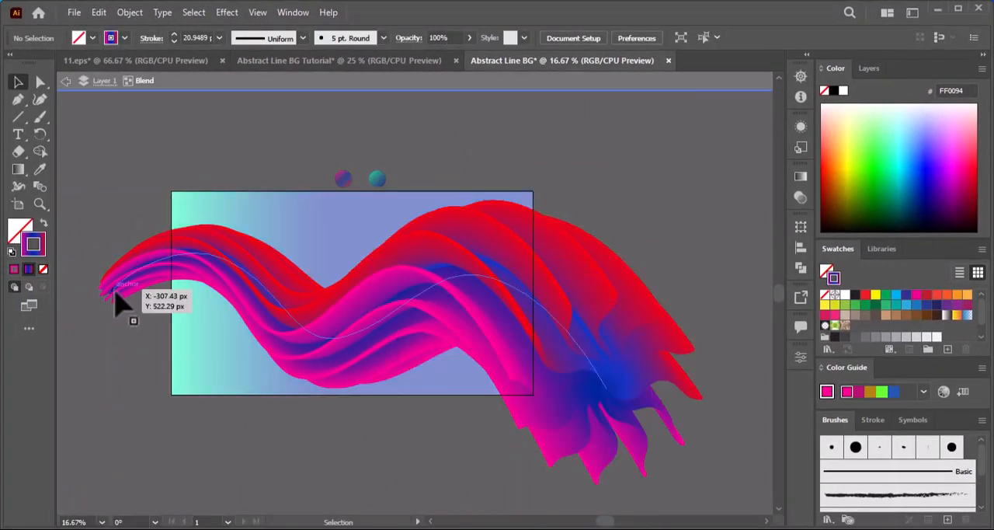
pyautogui.click(112, 292)
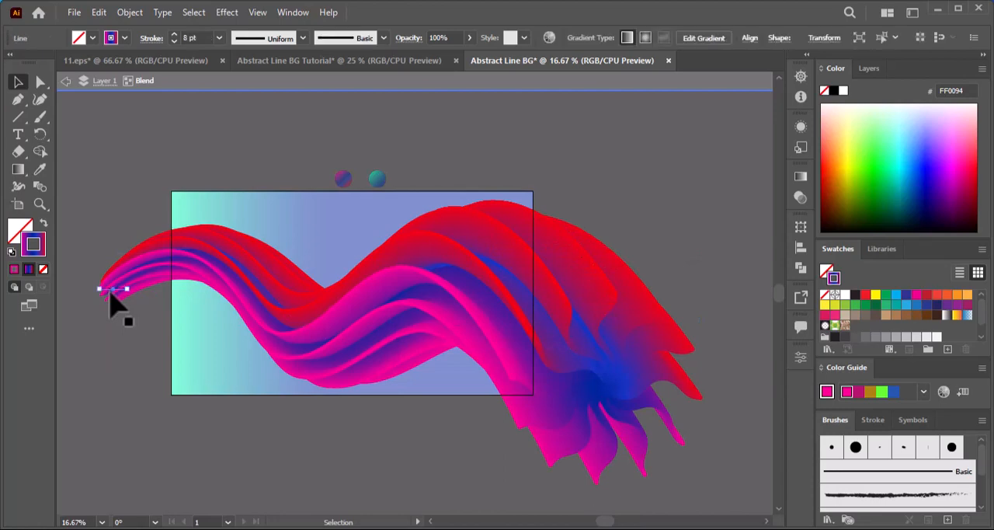
pyautogui.rightClick(113, 289)
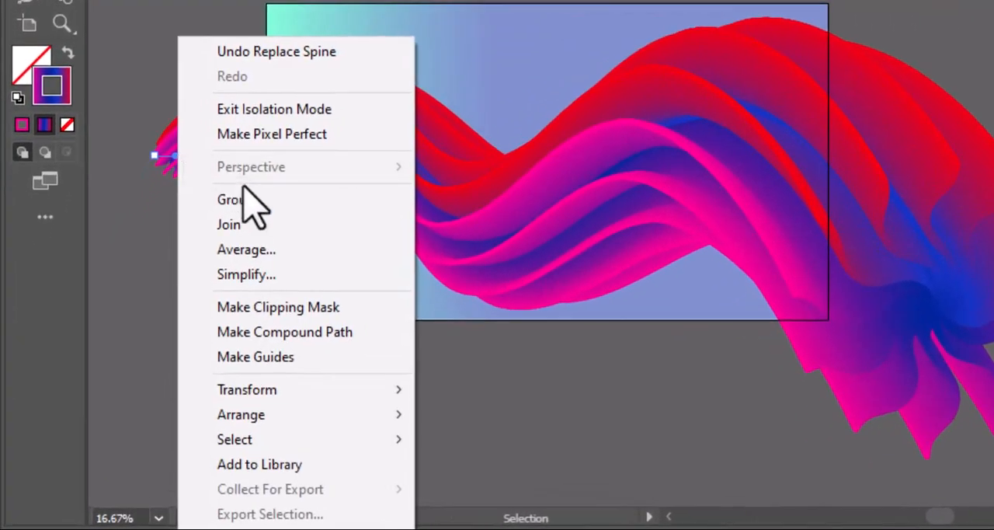
pyautogui.moveTo(272, 420)
pyautogui.click(477, 420)
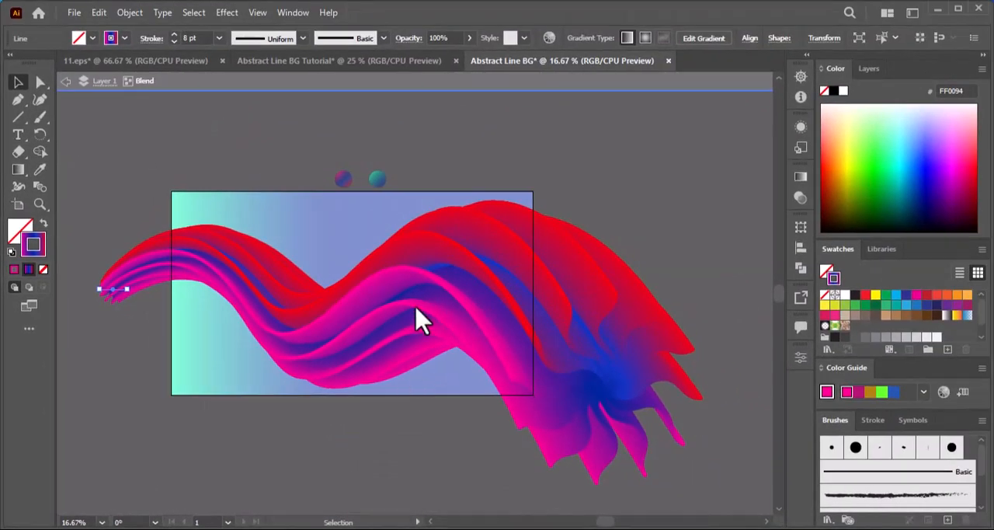
pyautogui.click(67, 87)
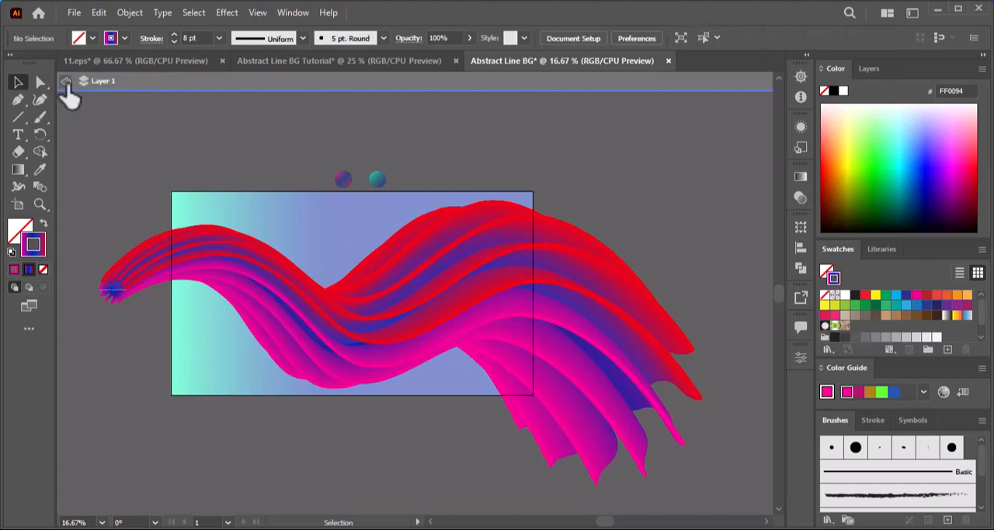
# Unlock all objects and copy the gradient background rectangle.
pyautogui.hotkey('ctrl', '=')
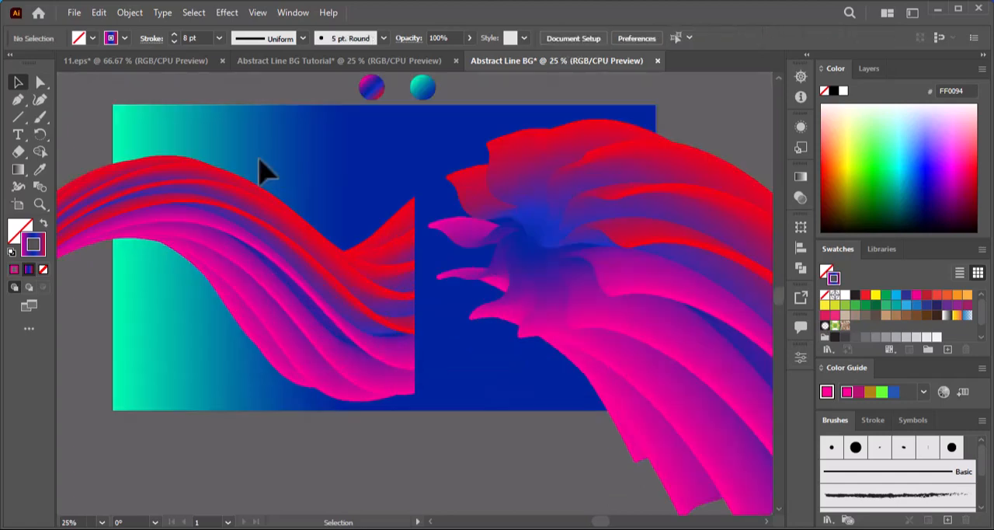
pyautogui.click(130, 13)
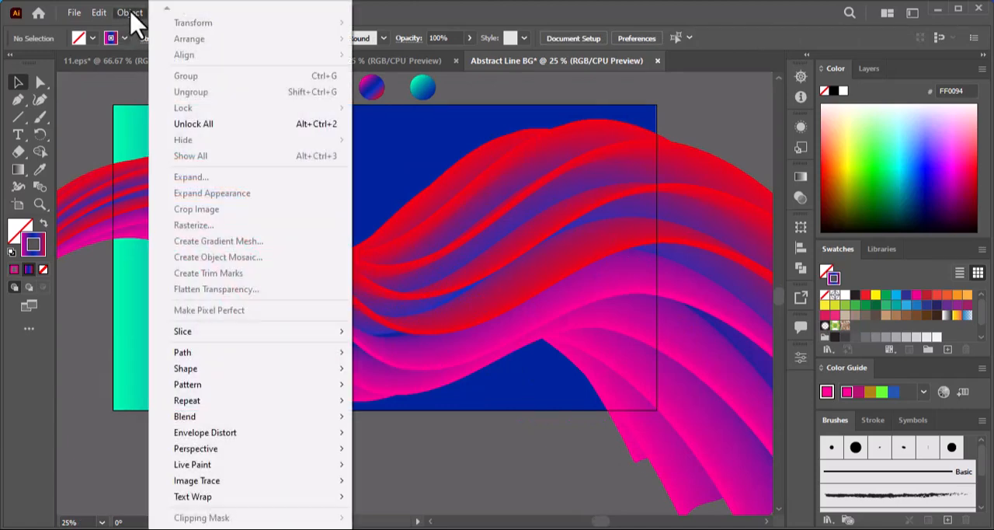
pyautogui.click(226, 123)
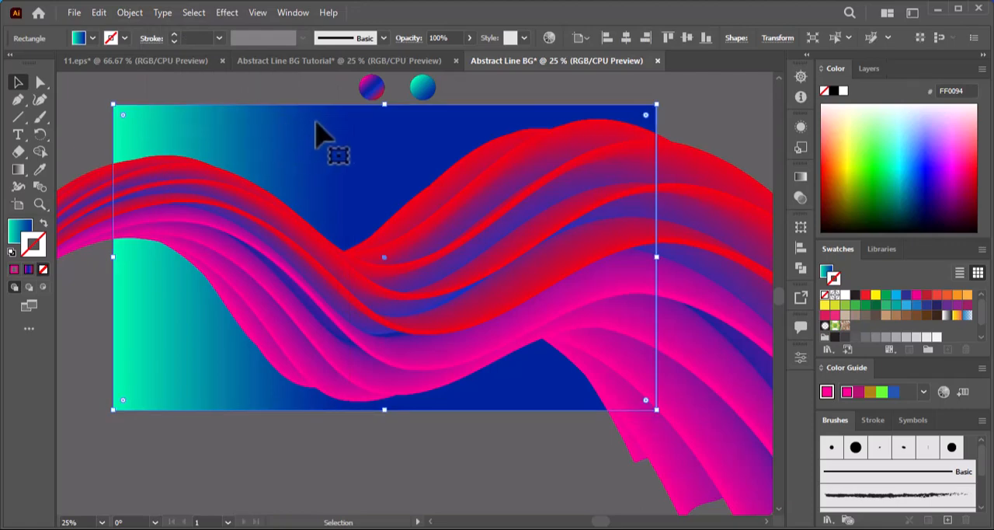
pyautogui.click(102, 13)
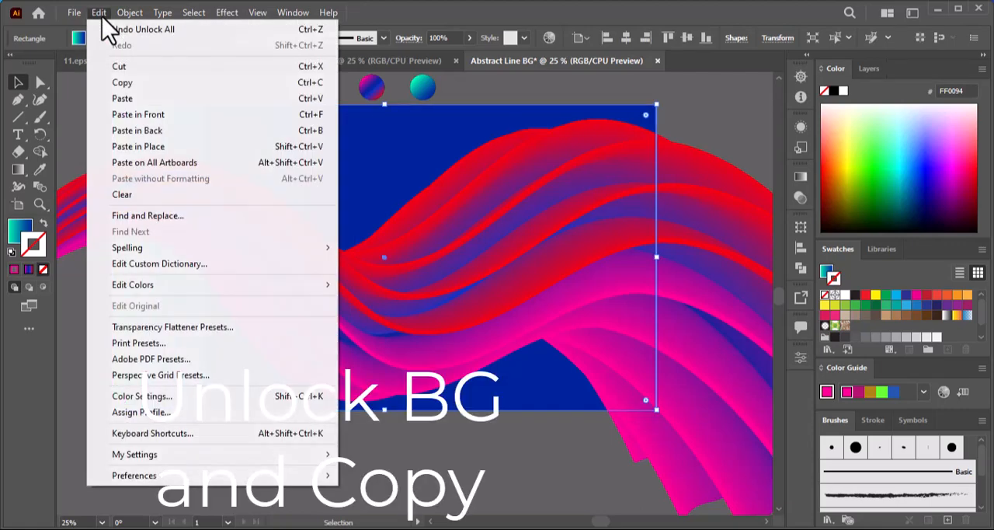
pyautogui.click(120, 84)
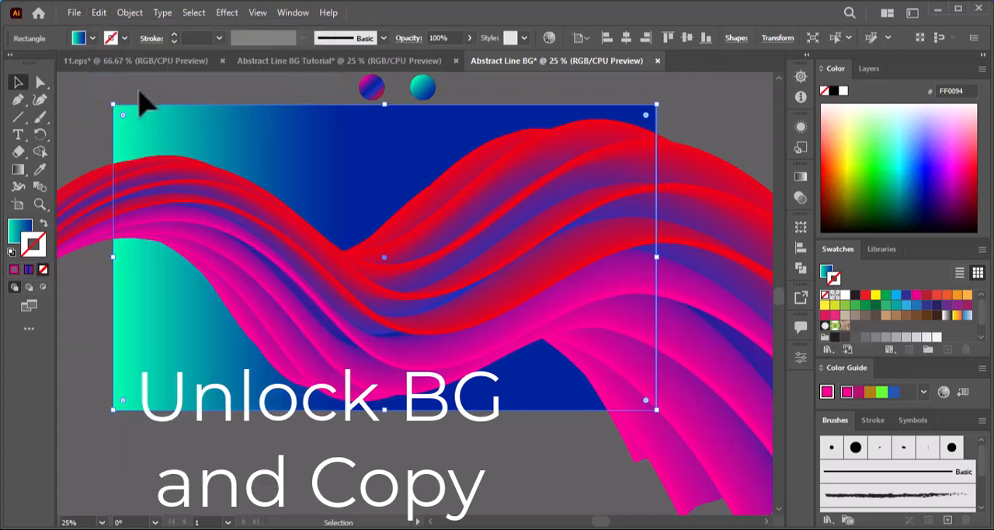
# Add an opacity mask with Invert Mask enabled to the wavy blend and paste the copied rectangle into it at its original position.
pyautogui.click(393, 330)
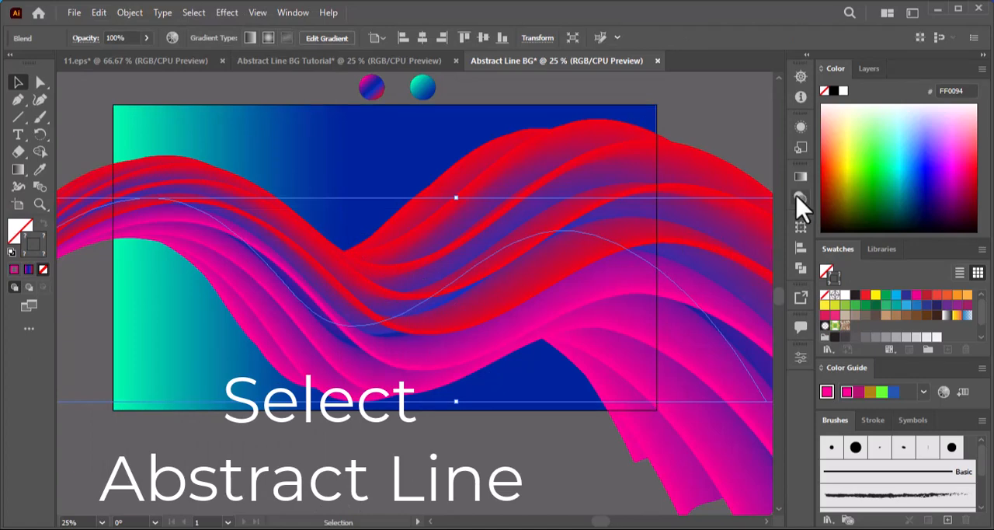
pyautogui.click(289, 15)
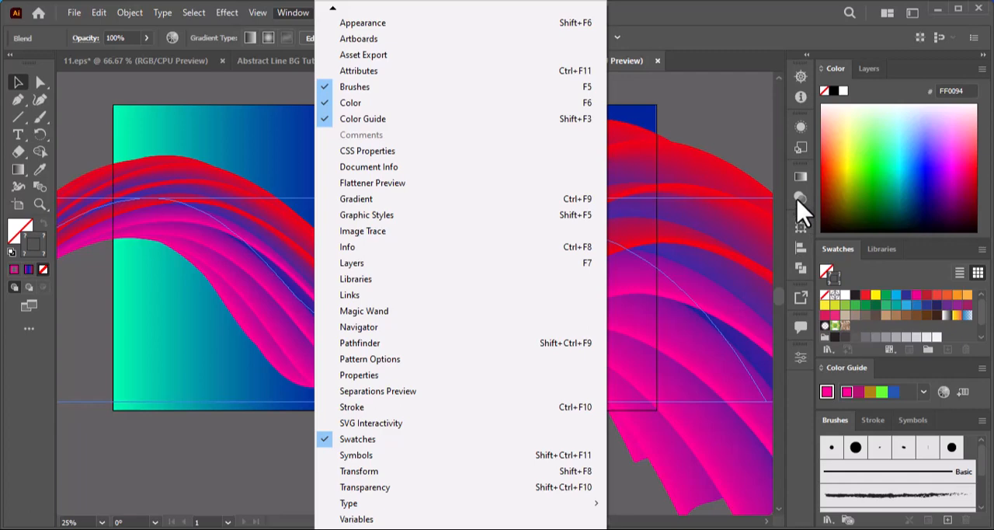
pyautogui.click(800, 198)
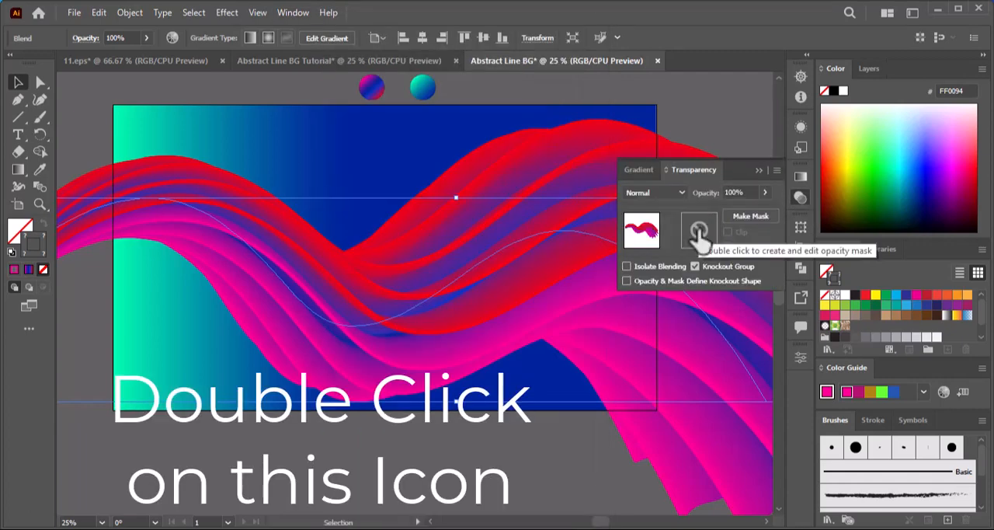
pyautogui.doubleClick(699, 231)
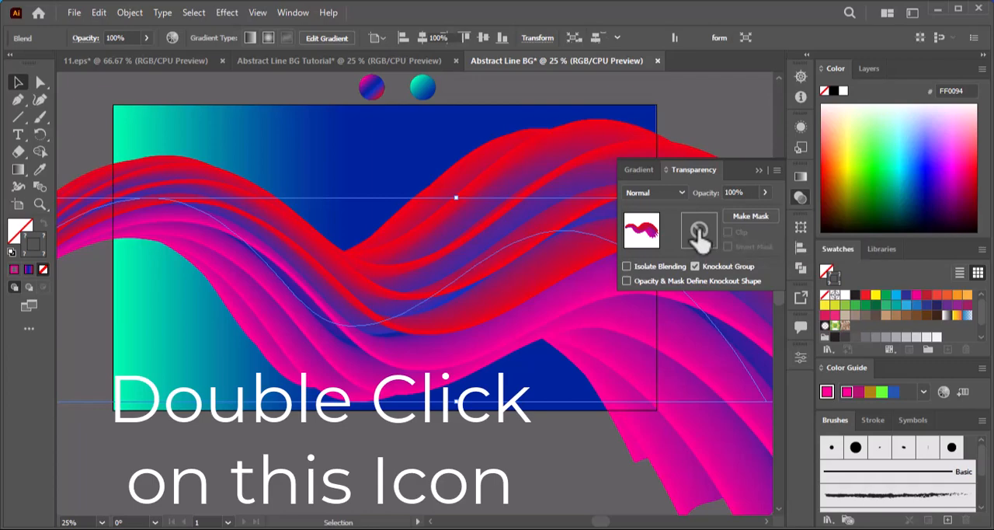
pyautogui.doubleClick(699, 231)
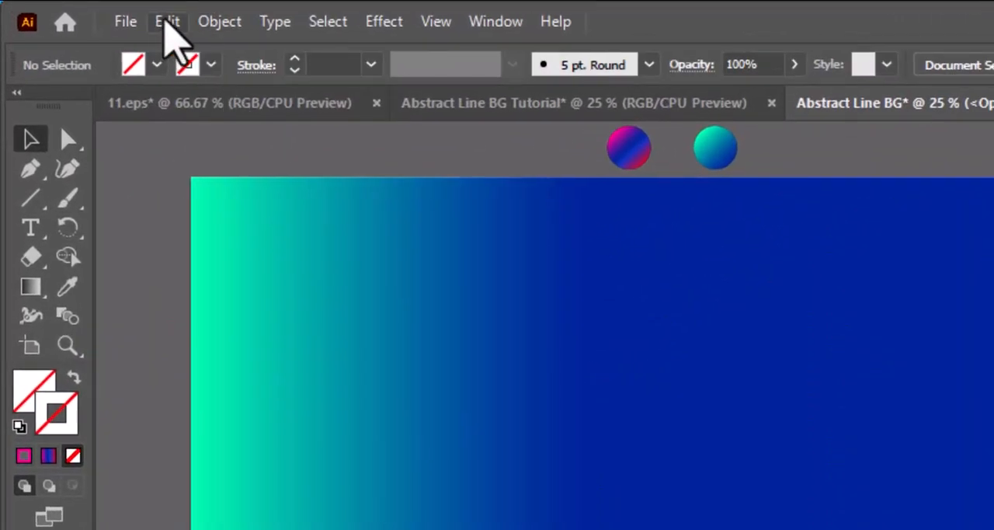
pyautogui.click(165, 22)
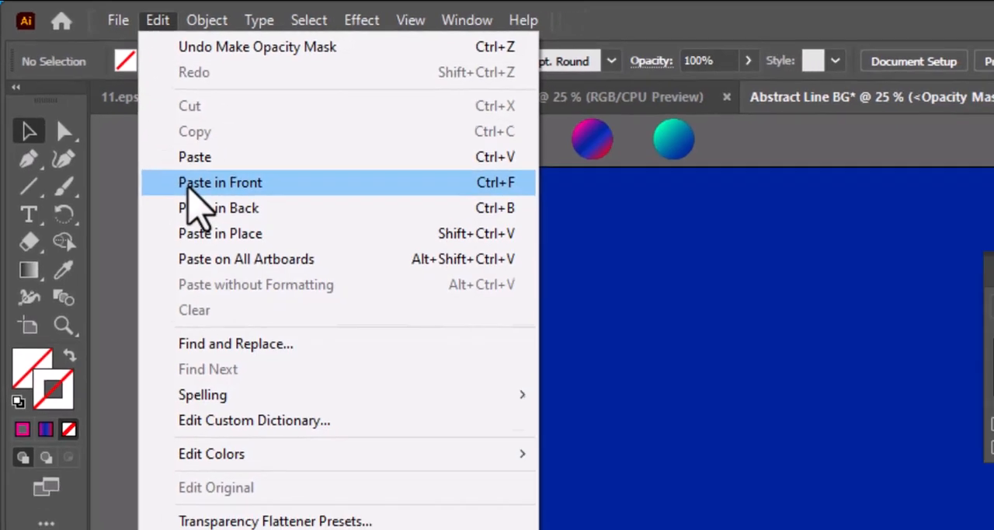
pyautogui.click(220, 183)
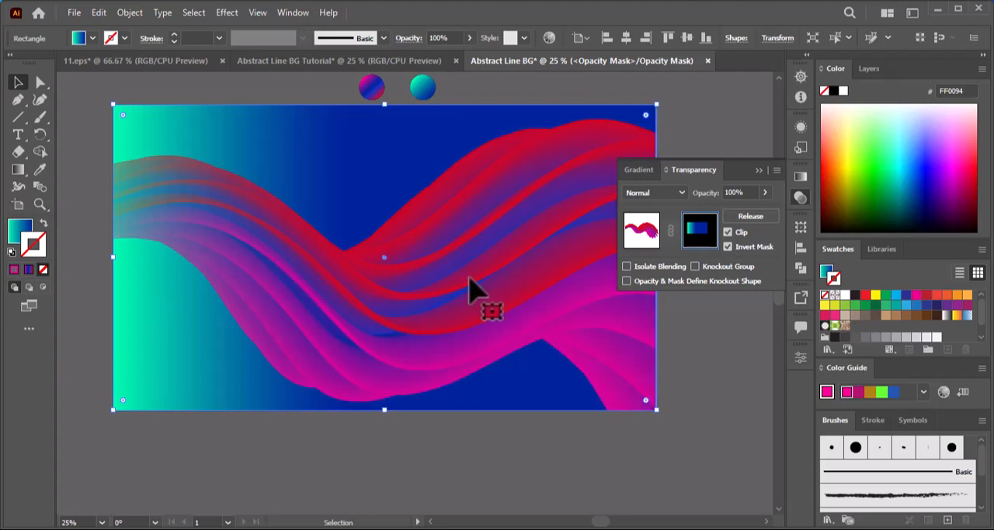
# Leave opacity mask editing by switching back to the blend artwork, and put away the transparency settings.
pyautogui.click(638, 234)
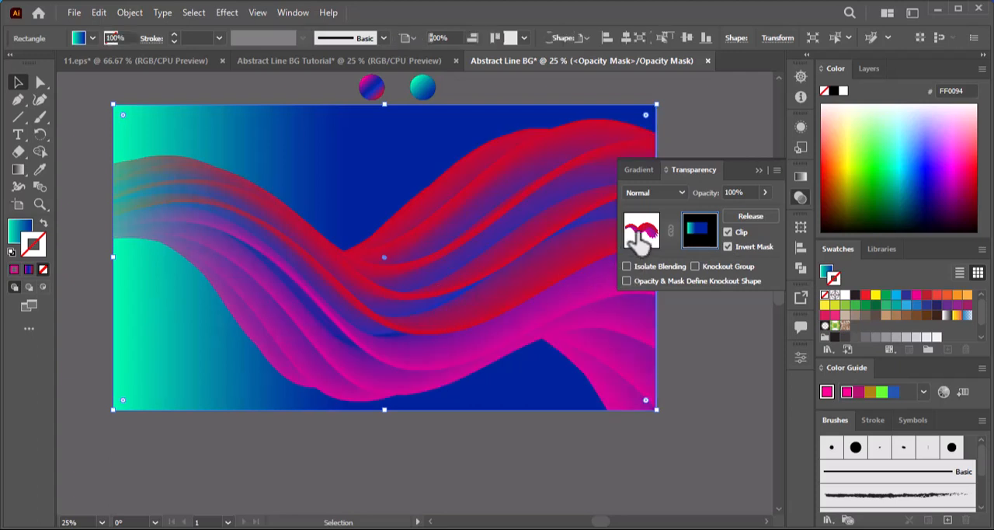
pyautogui.click(638, 237)
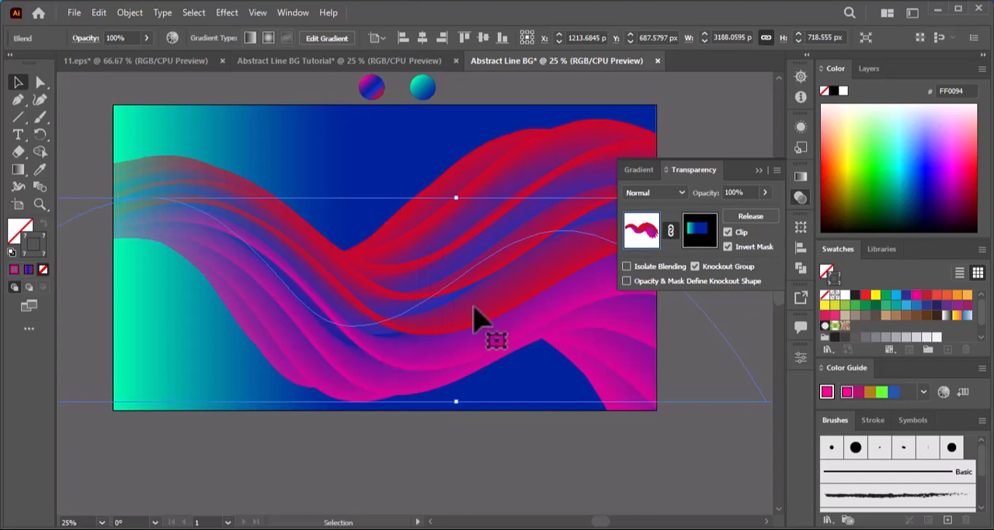
pyautogui.press('space')
pyautogui.moveTo(441, 293); pyautogui.dragTo(440, 363)
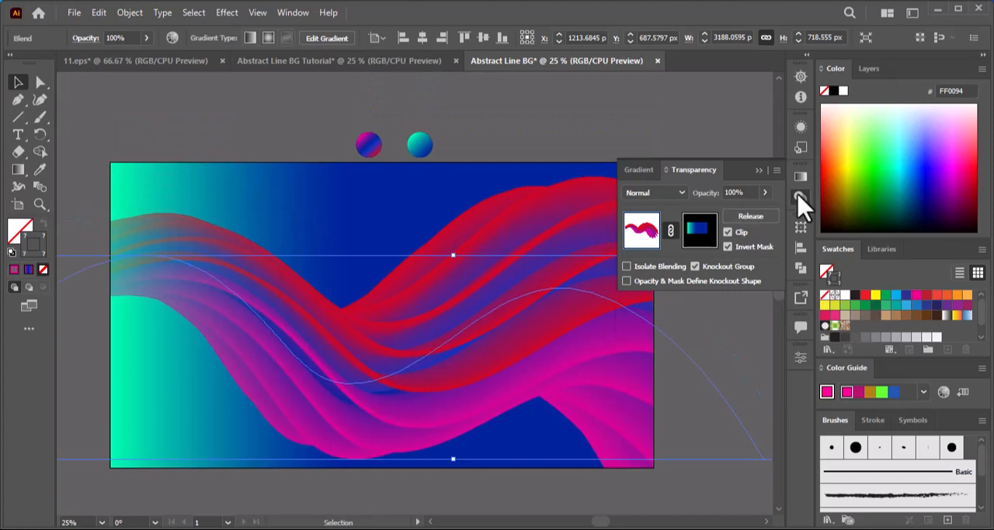
pyautogui.click(797, 196)
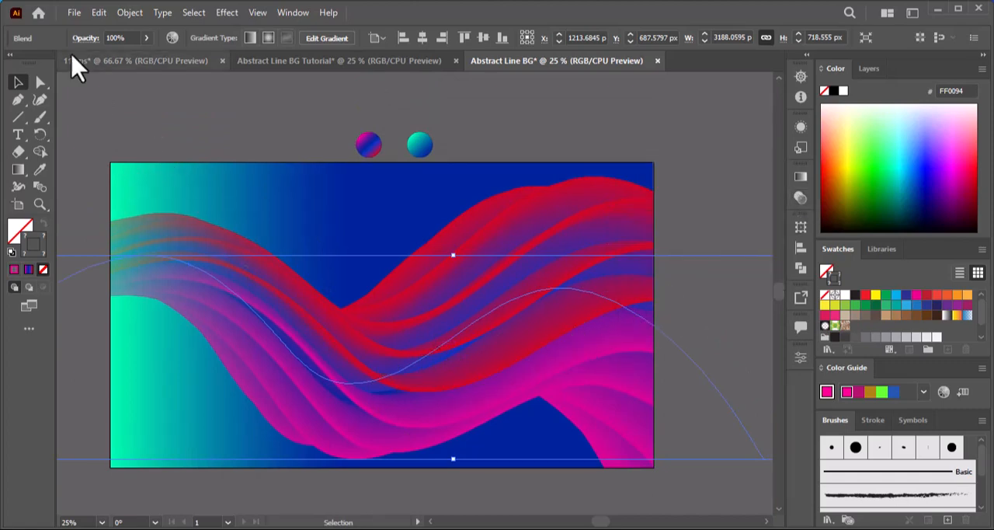
# Save the finished Abstract Line BG document.
pyautogui.click(75, 13)
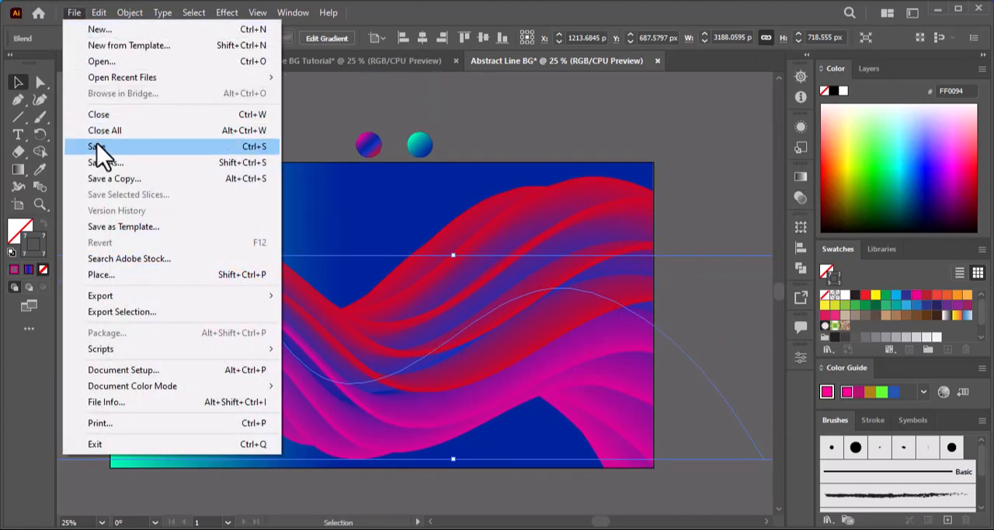
pyautogui.click(99, 147)
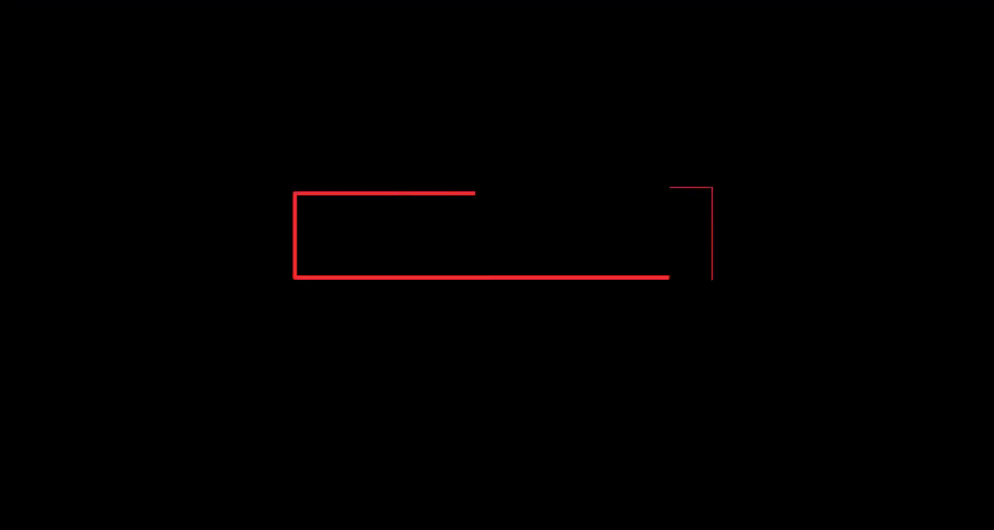